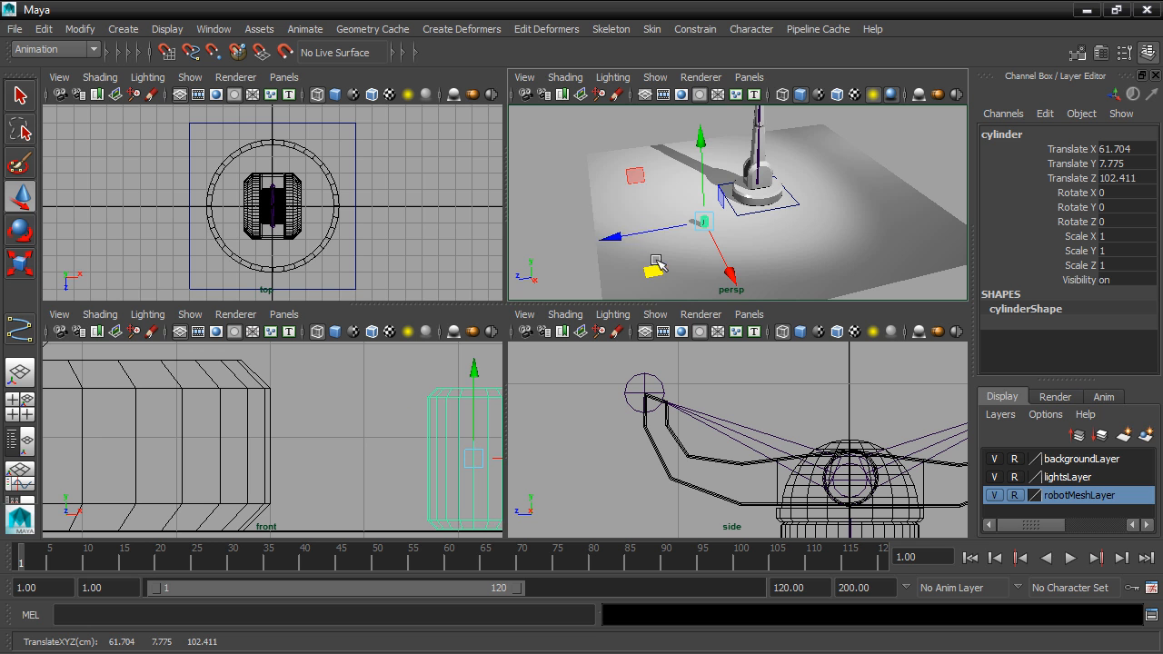
# Freeze the cylinder's transformations and enlarge the perspective view to fill the workspace.
pyautogui.click(89, 31)
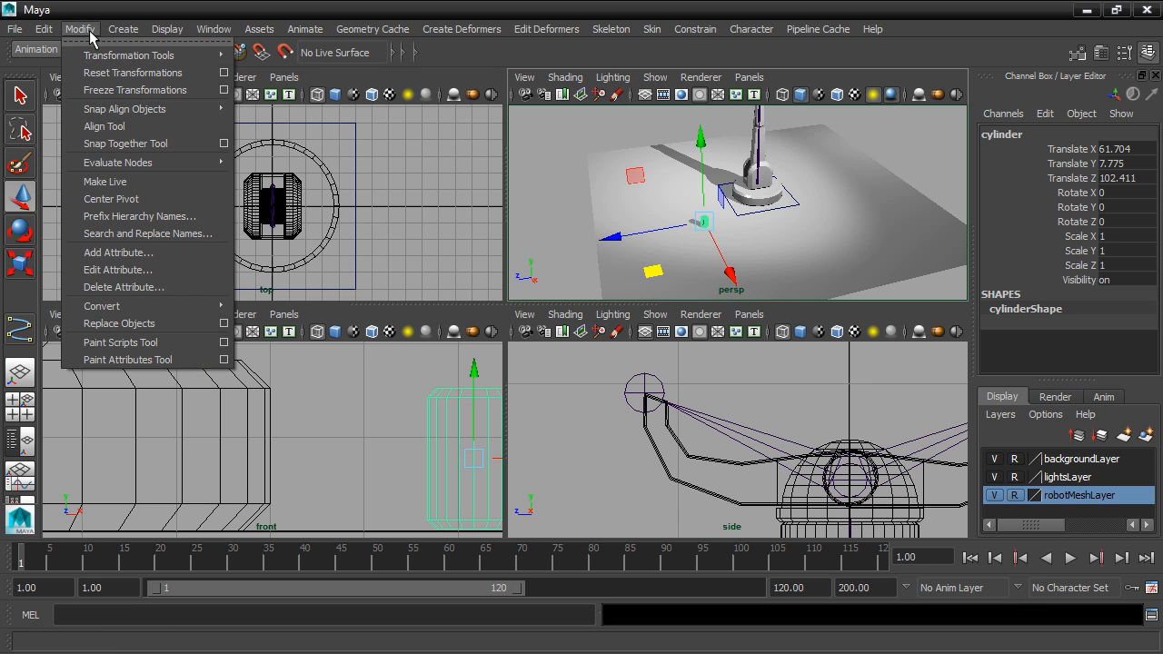
pyautogui.click(105, 89)
pyautogui.keyDown('alt'); pyautogui.moveTo(732, 147); pyautogui.dragTo(723, 173, button='middle'); pyautogui.keyUp('alt')
pyautogui.press('space')
pyautogui.keyDown('alt'); pyautogui.moveTo(678, 278); pyautogui.dragTo(660, 292); pyautogui.keyUp('alt')
pyautogui.scroll(2, 658, 296)
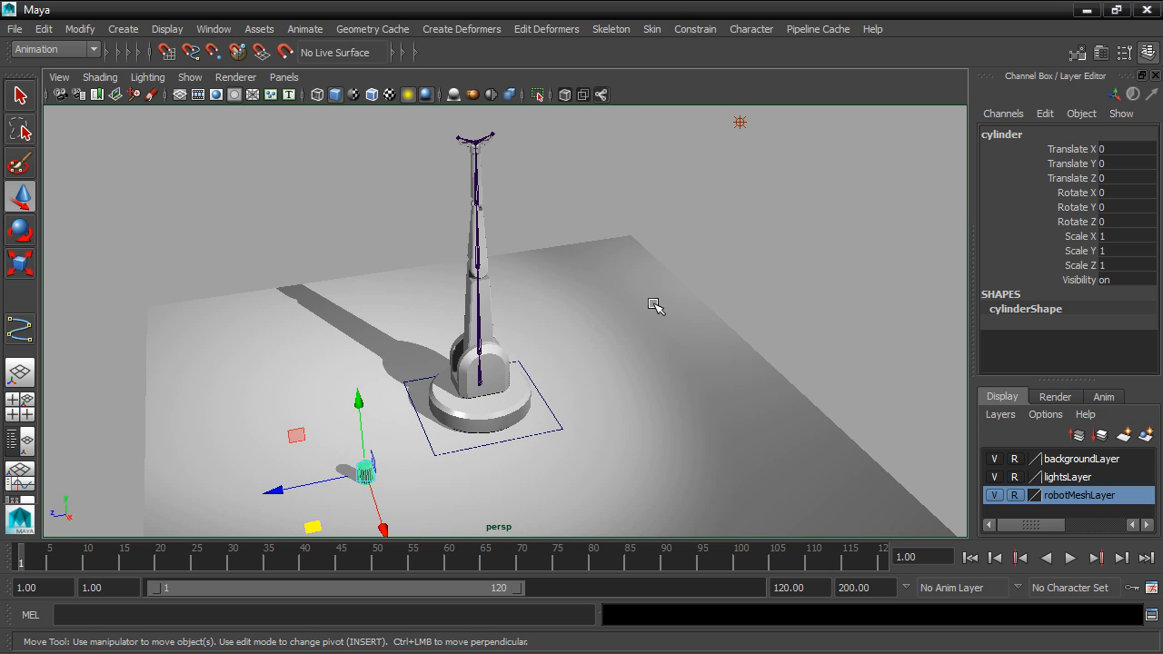
# Check the Rotate Tool's Gimbal mode and rotate jointSwivel to about -16° in X.
pyautogui.click(479, 372)
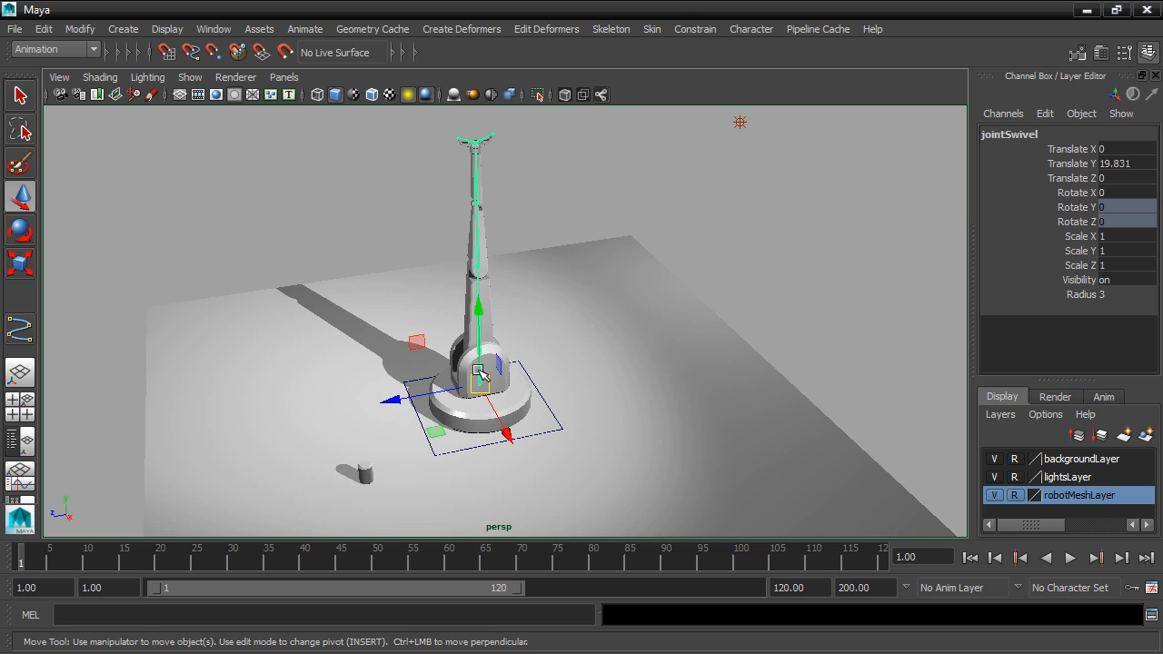
pyautogui.click(20, 230)
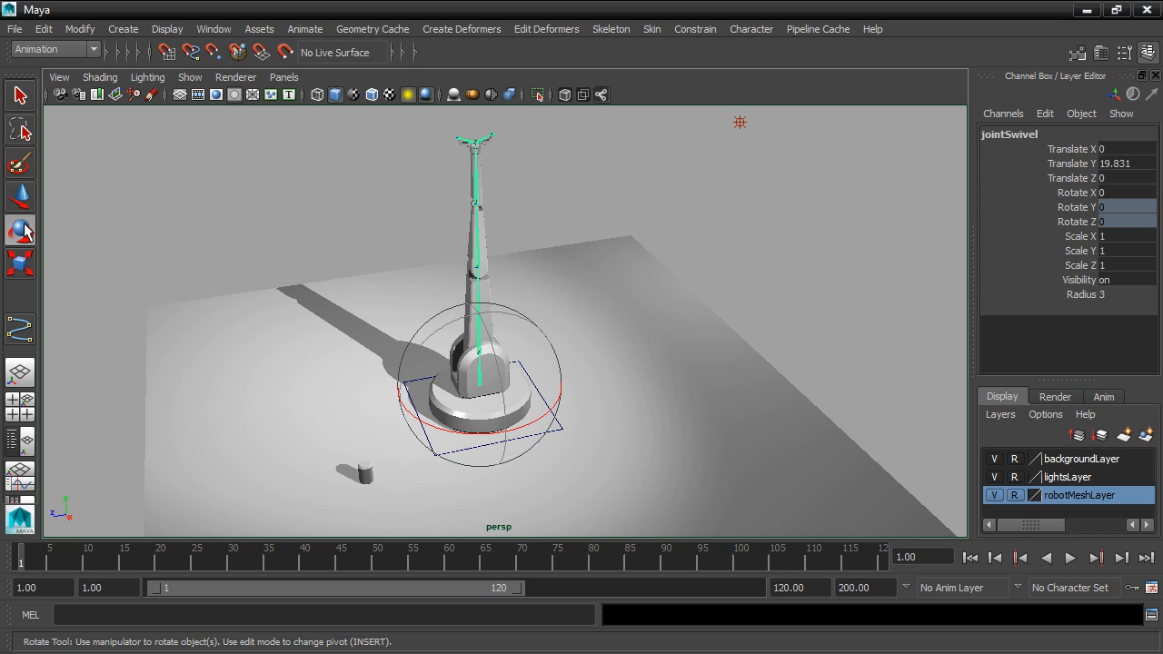
pyautogui.doubleClick(22, 230)
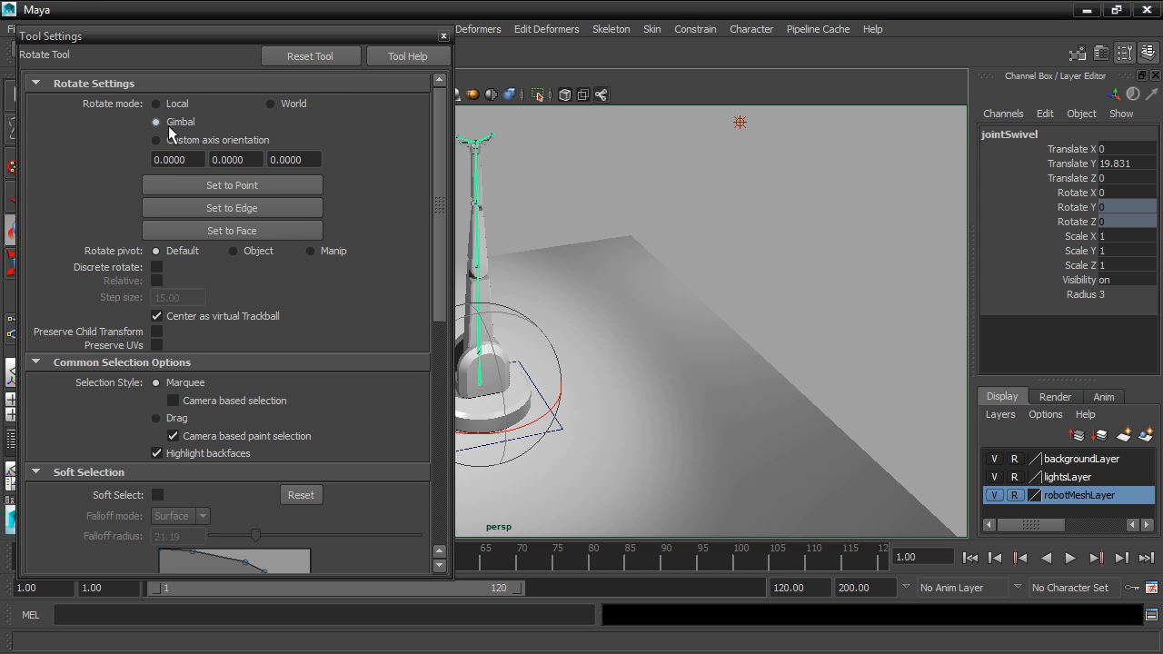
pyautogui.click(444, 35)
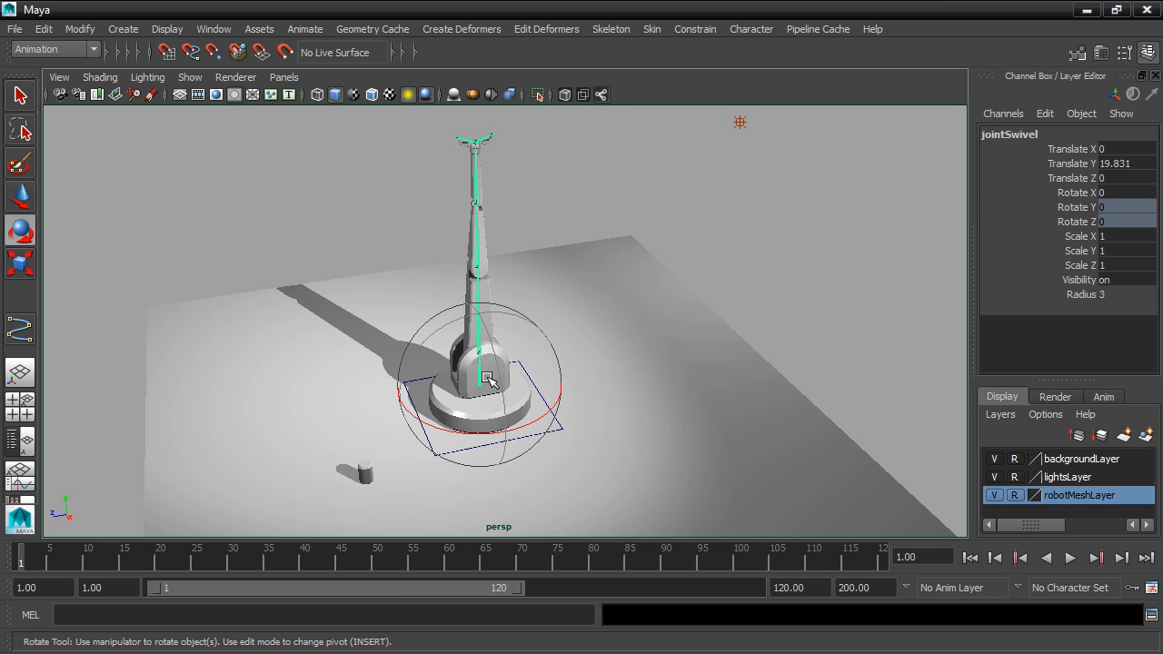
pyautogui.moveTo(492, 427); pyautogui.dragTo(463, 435)
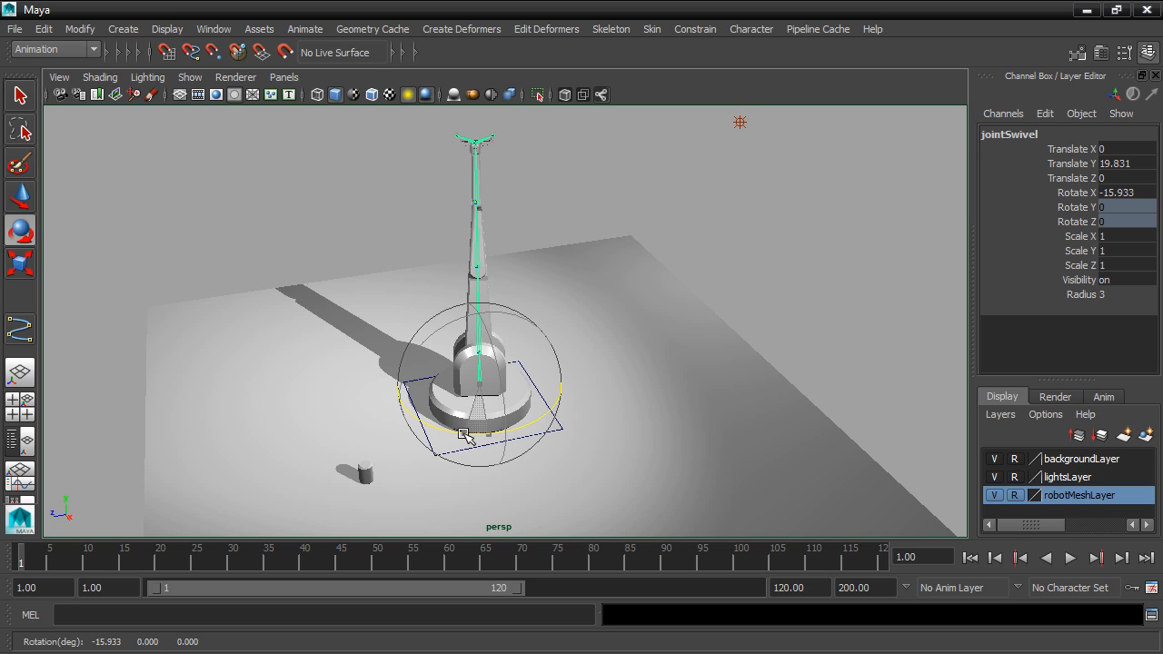
# Rotate jointShoulder to about -31° in Y and jointElbow to about -48° in Y.
pyautogui.click(478, 297)
pyautogui.moveTo(492, 281); pyautogui.dragTo(450, 287)
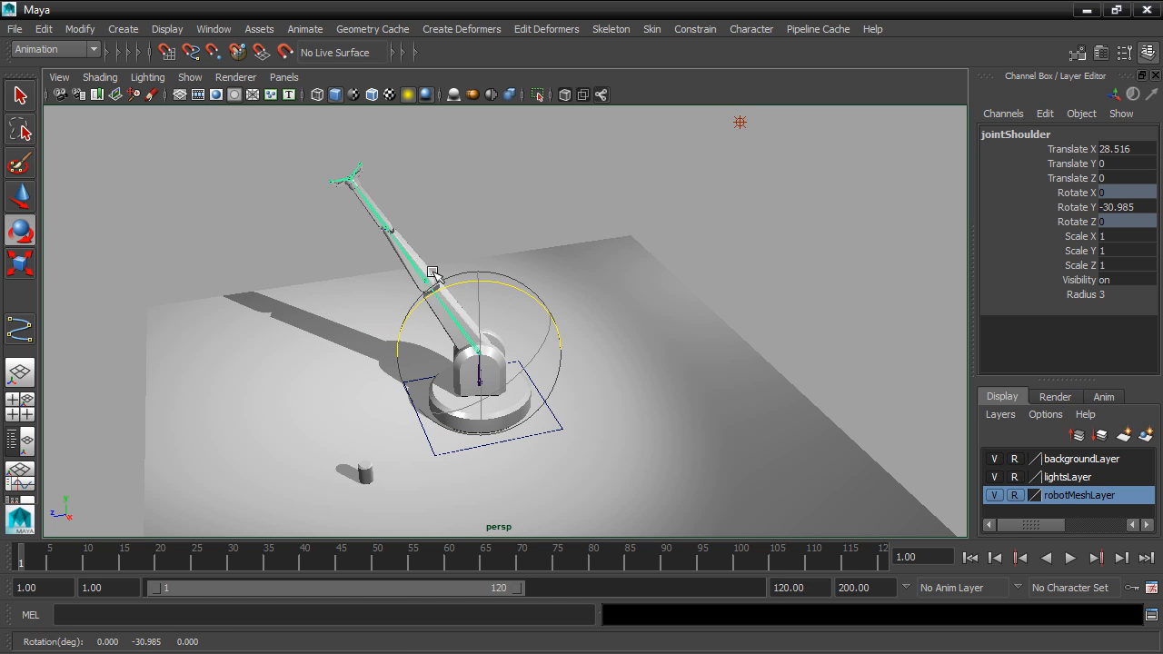
pyautogui.click(420, 267)
pyautogui.moveTo(430, 206); pyautogui.dragTo(368, 216)
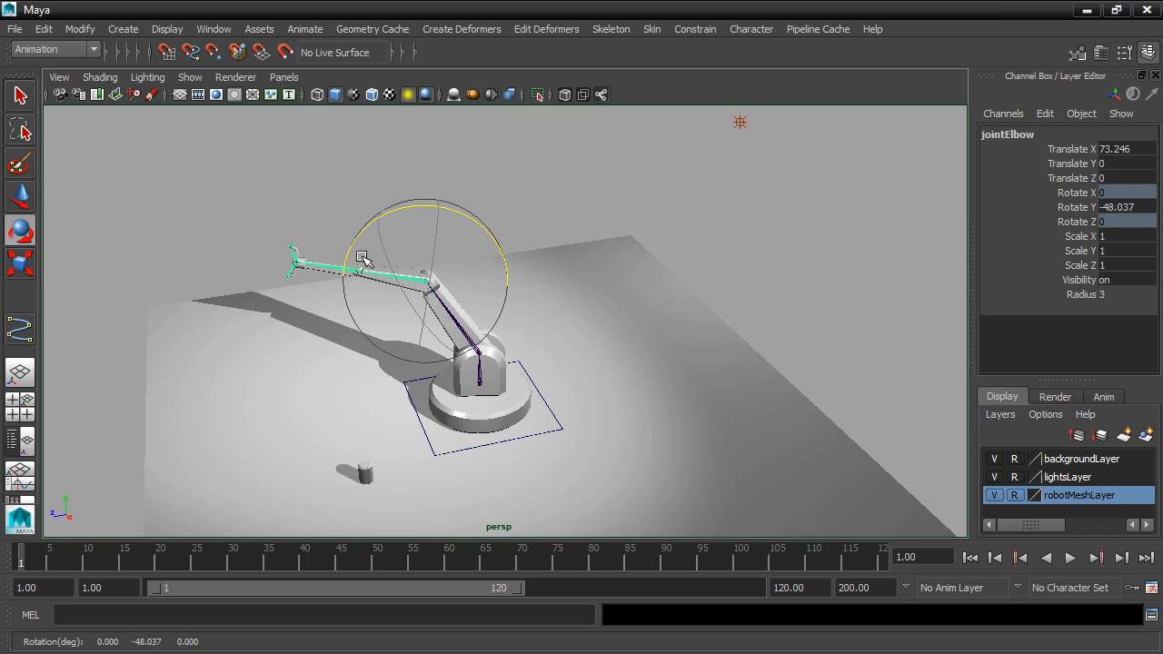
# Rotate jointForearm to about -34.7° in Z.
pyautogui.scroll(5, 381, 259)
pyautogui.keyDown('alt'); pyautogui.moveTo(382, 260); pyautogui.dragTo(592, 275, button='middle'); pyautogui.keyUp('alt')
pyautogui.scroll(5, 592, 274)
pyautogui.keyDown('alt'); pyautogui.moveTo(587, 273); pyautogui.dragTo(546, 294); pyautogui.keyUp('alt')
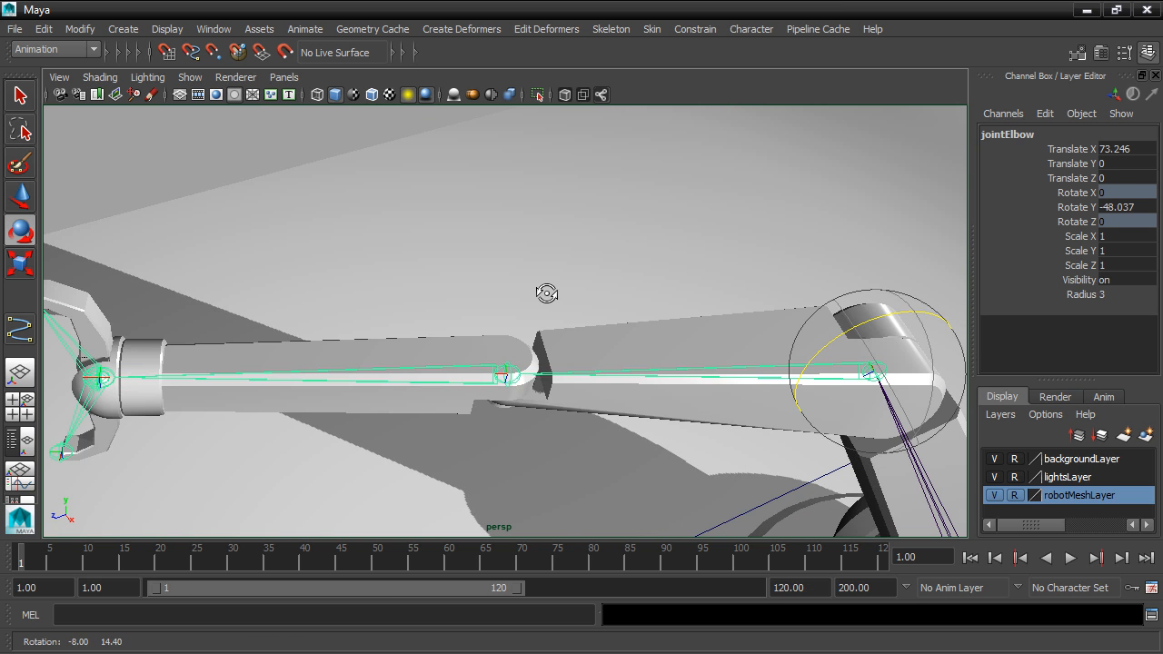
pyautogui.click(498, 375)
pyautogui.scroll(-3, 497, 374)
pyautogui.moveTo(485, 409); pyautogui.dragTo(536, 415)
pyautogui.keyDown('alt'); pyautogui.moveTo(405, 464); pyautogui.dragTo(489, 328, button='middle'); pyautogui.keyUp('alt')
pyautogui.scroll(4, 446, 363)
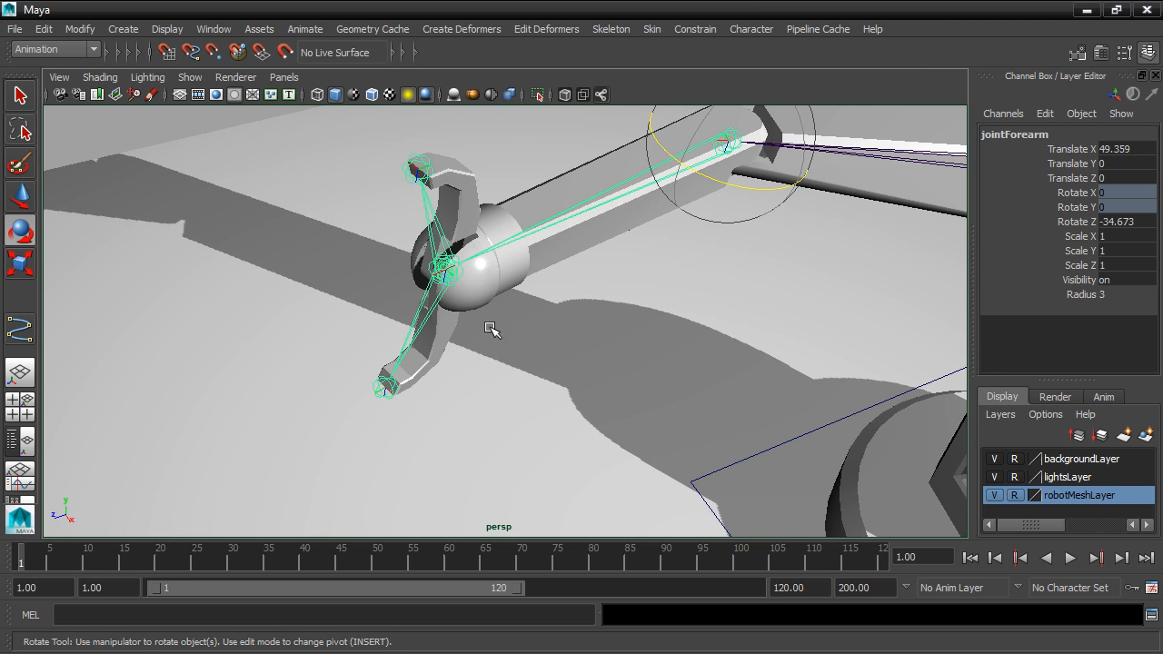
# Twist the robot arm's wrist joint so the gripper turns around the forearm's axis, then clear the selection.
pyautogui.click(461, 270)
pyautogui.moveTo(494, 268); pyautogui.dragTo(605, 303)
pyautogui.click(368, 216)
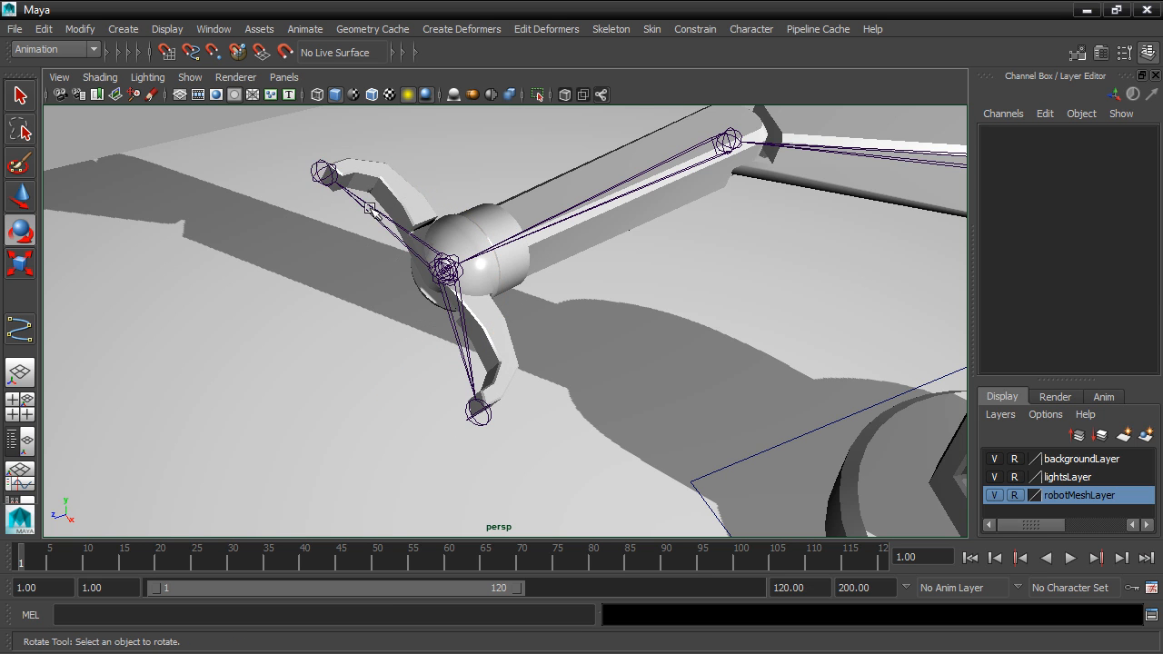
# Rotate jointFinger1 and jointFinger2 together to about 37° in Y.
pyautogui.click(370, 209)
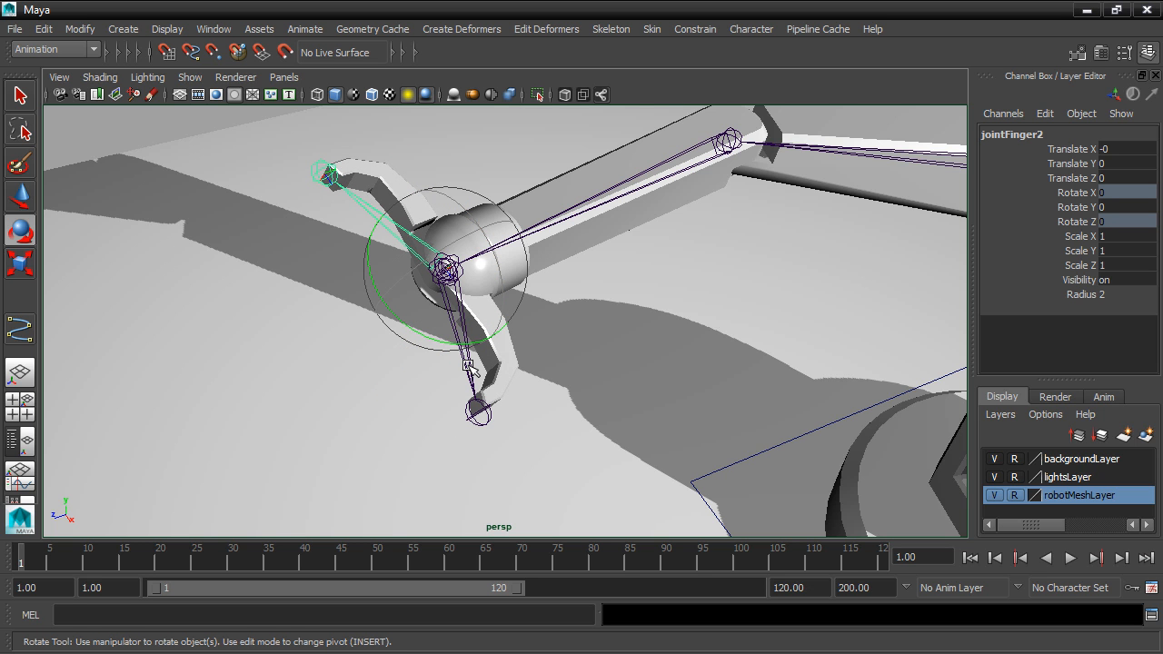
pyautogui.keyDown('shift'); pyautogui.click(468, 368); pyautogui.keyUp('shift')
pyautogui.moveTo(428, 336); pyautogui.dragTo(523, 480)
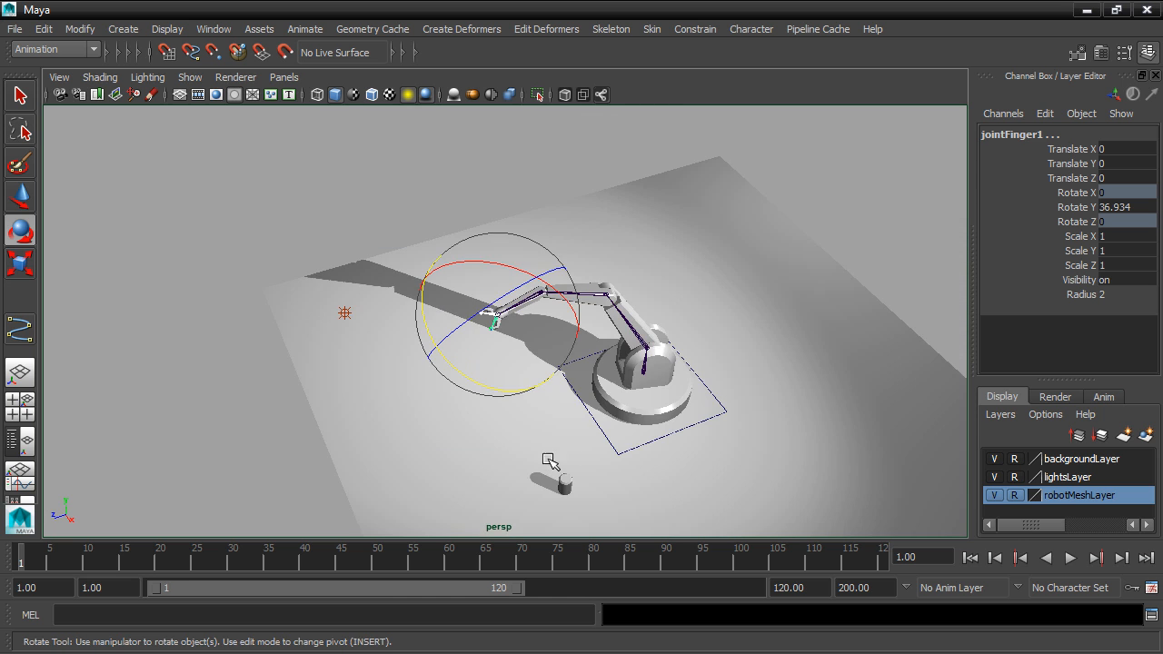
pyautogui.keyDown('alt'); pyautogui.moveTo(632, 402); pyautogui.dragTo(594, 327); pyautogui.keyUp('alt')
pyautogui.scroll(3, 594, 327)
pyautogui.keyDown('alt'); pyautogui.moveTo(594, 327); pyautogui.dragTo(543, 376, button='middle'); pyautogui.keyUp('alt')
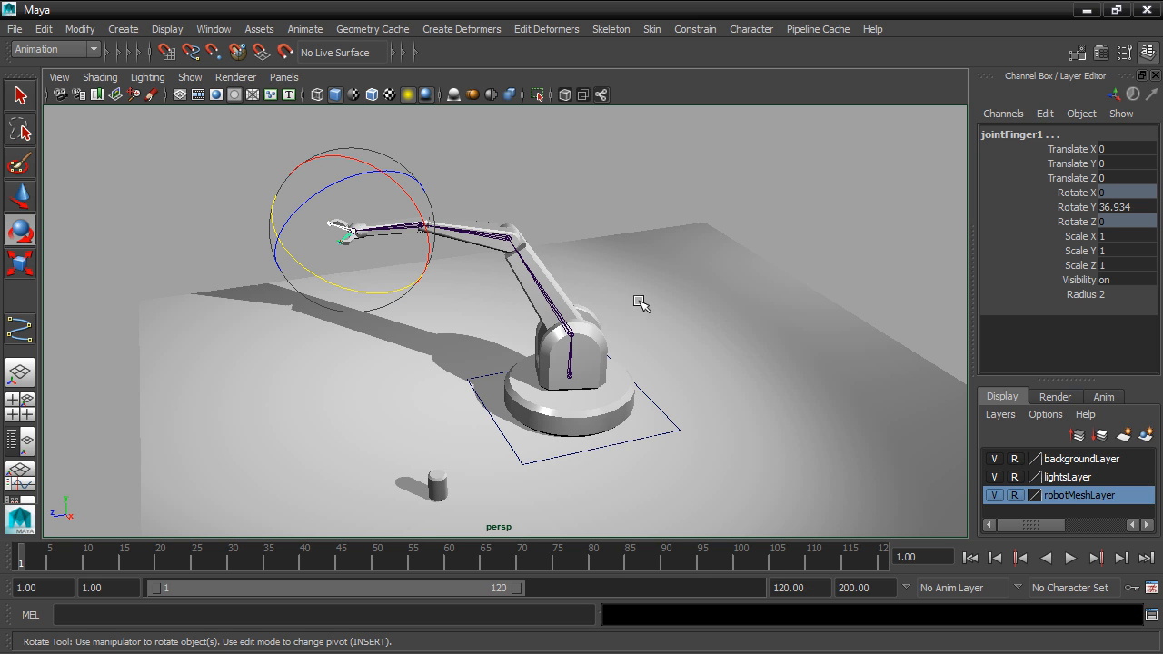
# Select jointSwivel, open the Outliner and expand the robotMover hierarchy.
pyautogui.moveTo(629, 403); pyautogui.dragTo(289, 193)
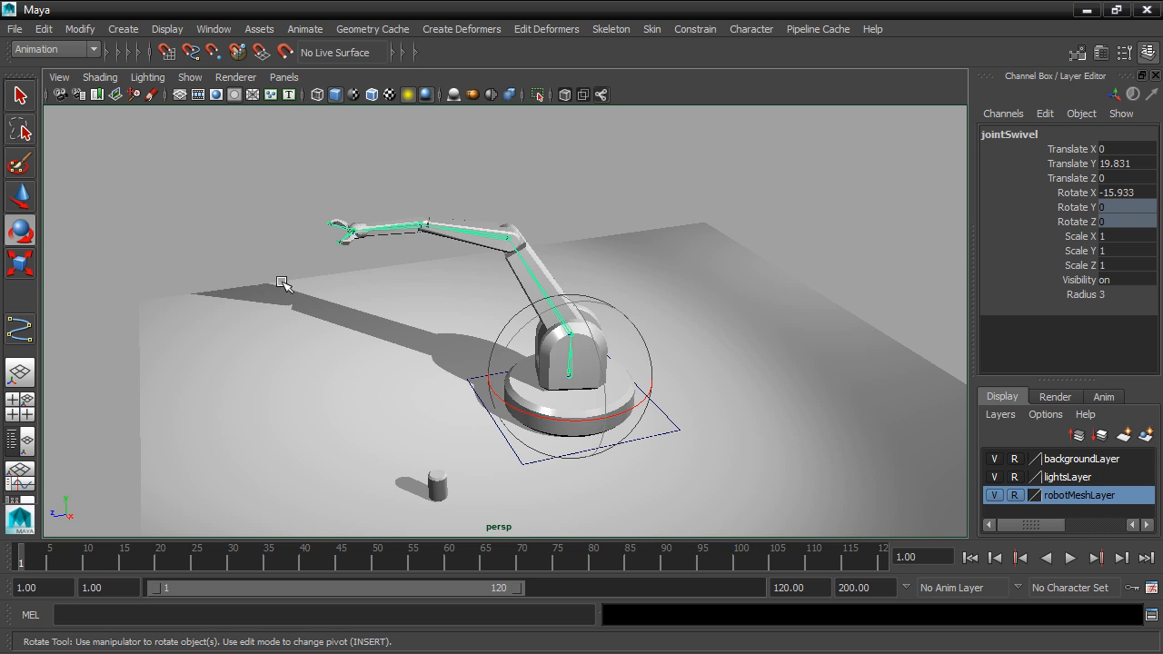
pyautogui.click(222, 31)
pyautogui.click(238, 161)
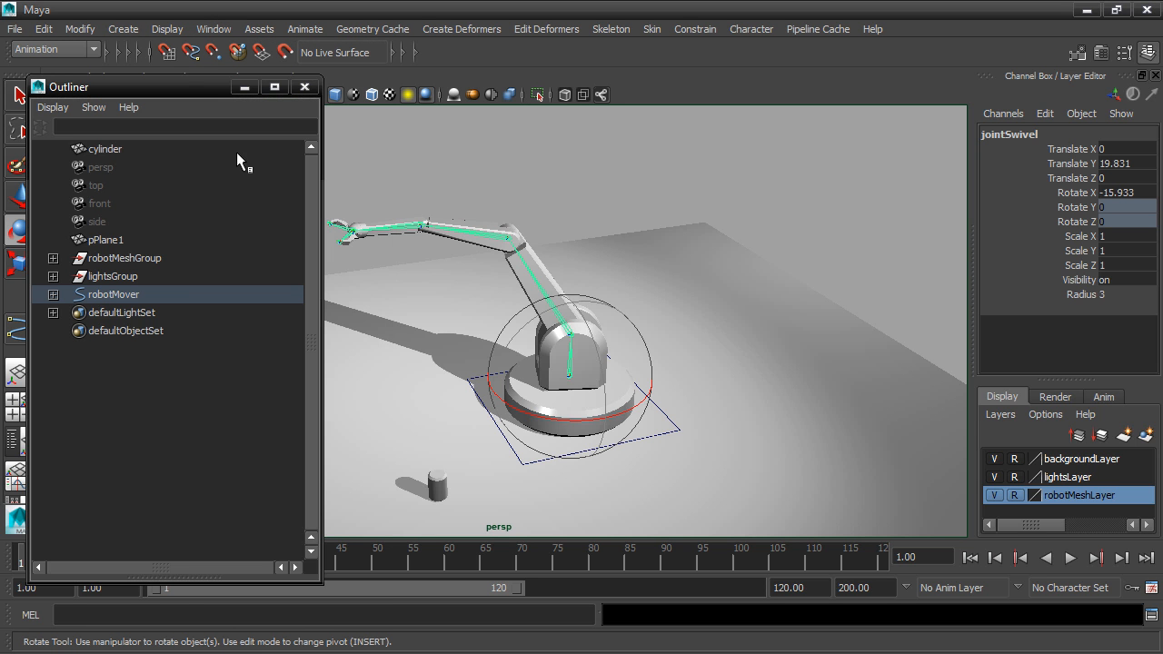
pyautogui.keyDown('shift'); pyautogui.click(54, 295); pyautogui.keyUp('shift')
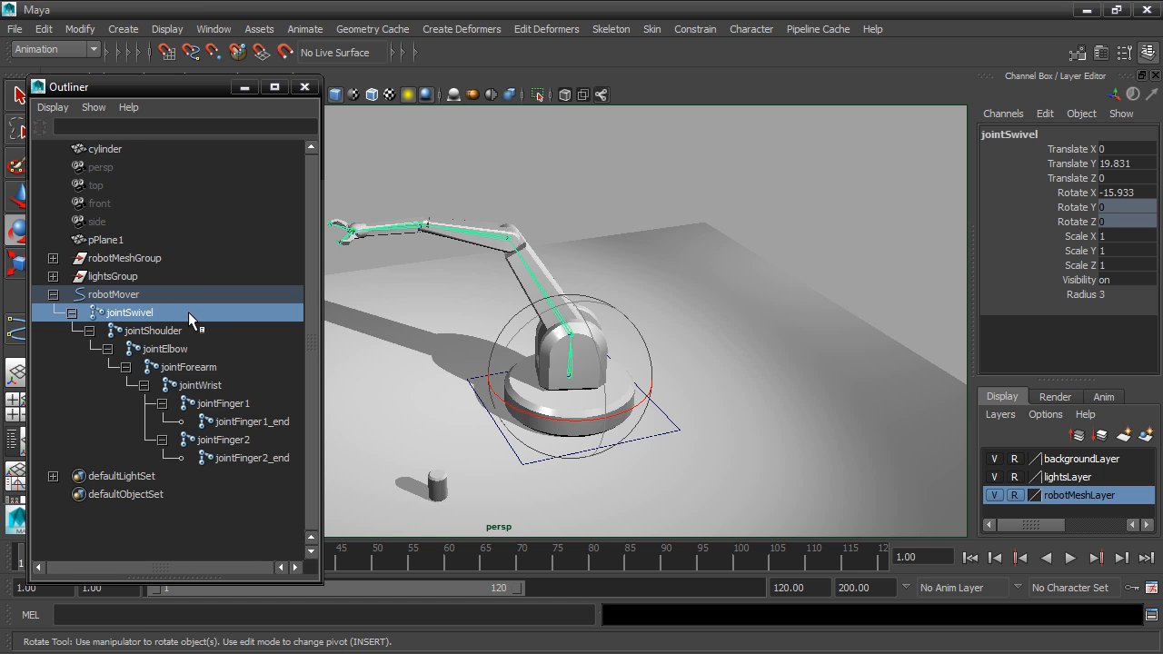
# Select the entire joint hierarchy under jointSwivel and set a rotation key at frame 1.
pyautogui.moveTo(189, 318); pyautogui.dragTo(247, 461)
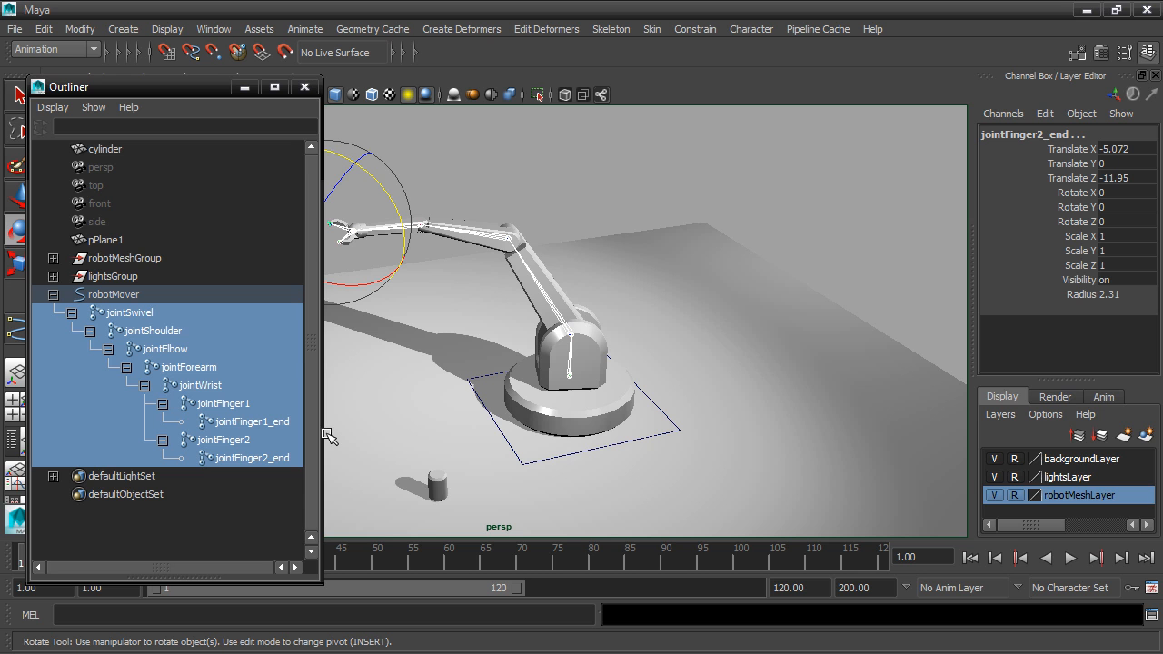
pyautogui.click(130, 313)
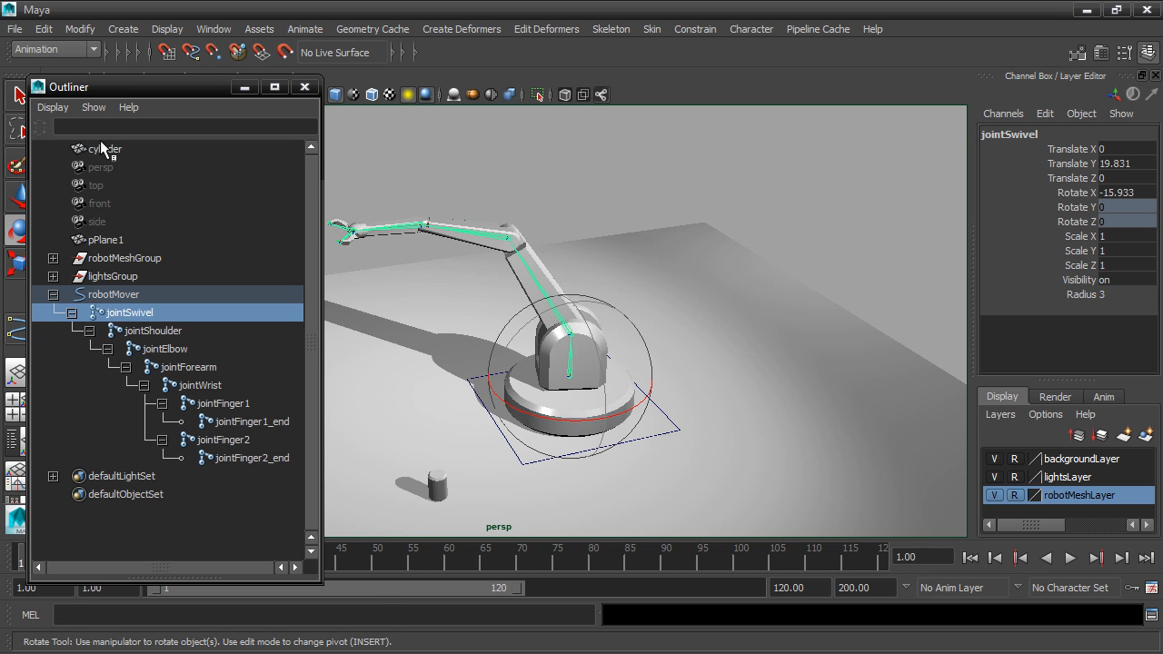
pyautogui.click(43, 29)
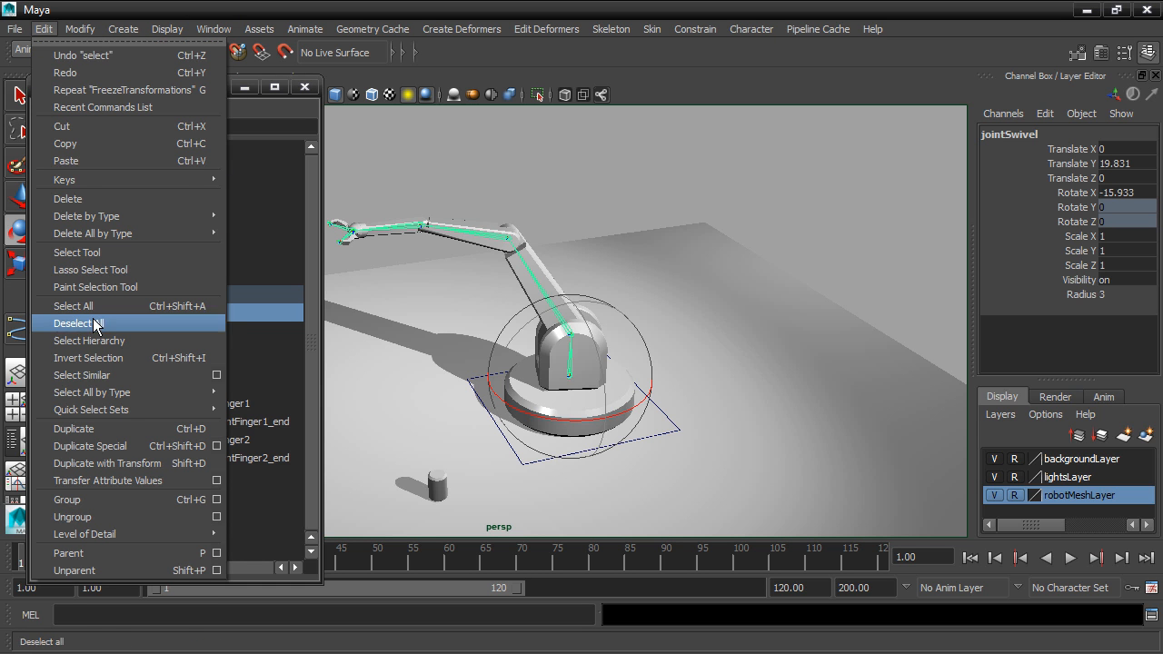
pyautogui.click(159, 341)
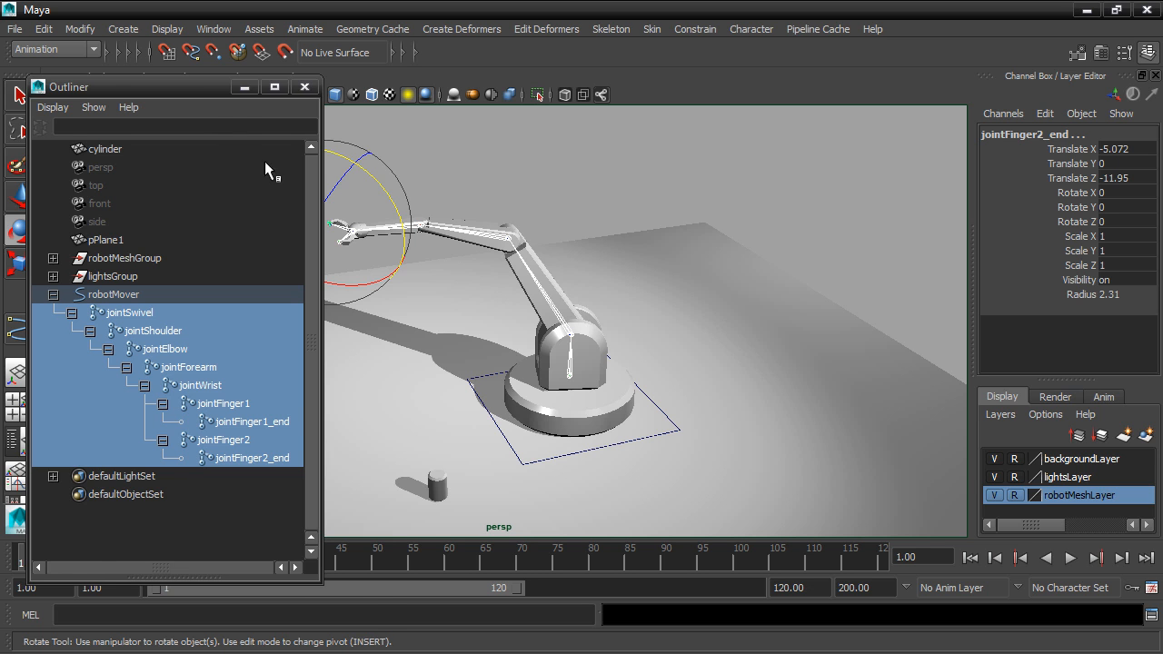
pyautogui.moveTo(186, 89); pyautogui.dragTo(270, 82)
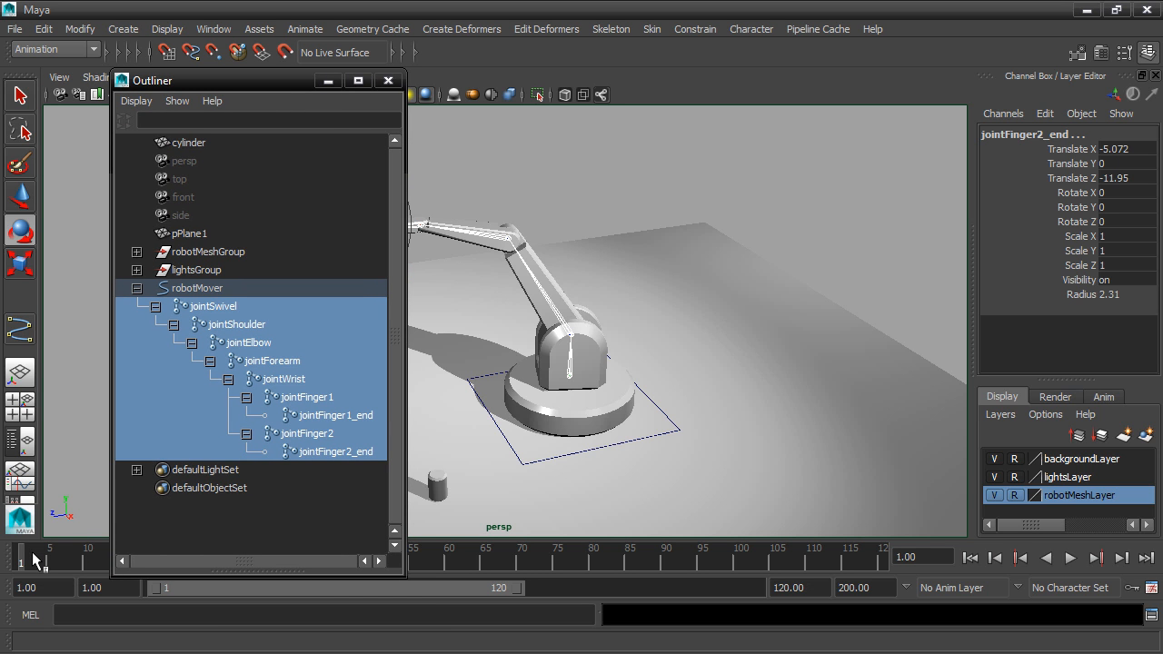
pyautogui.keyDown('alt'); pyautogui.moveTo(627, 337); pyautogui.dragTo(785, 353, button='middle'); pyautogui.keyUp('alt')
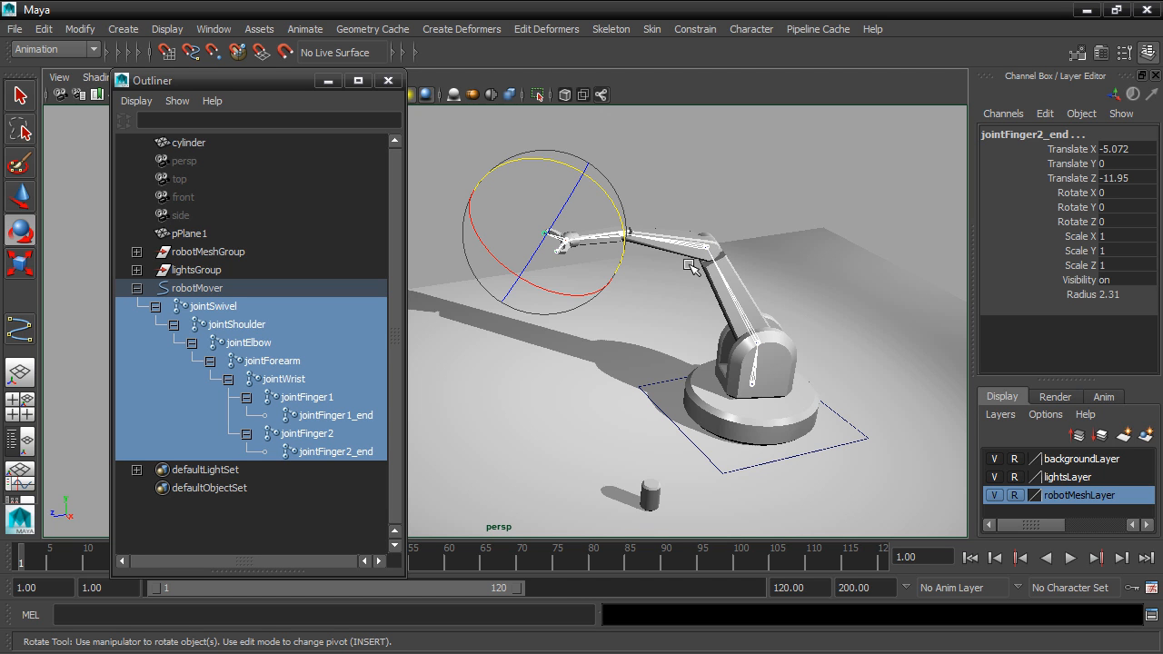
pyautogui.hotkey('shift', 'e')
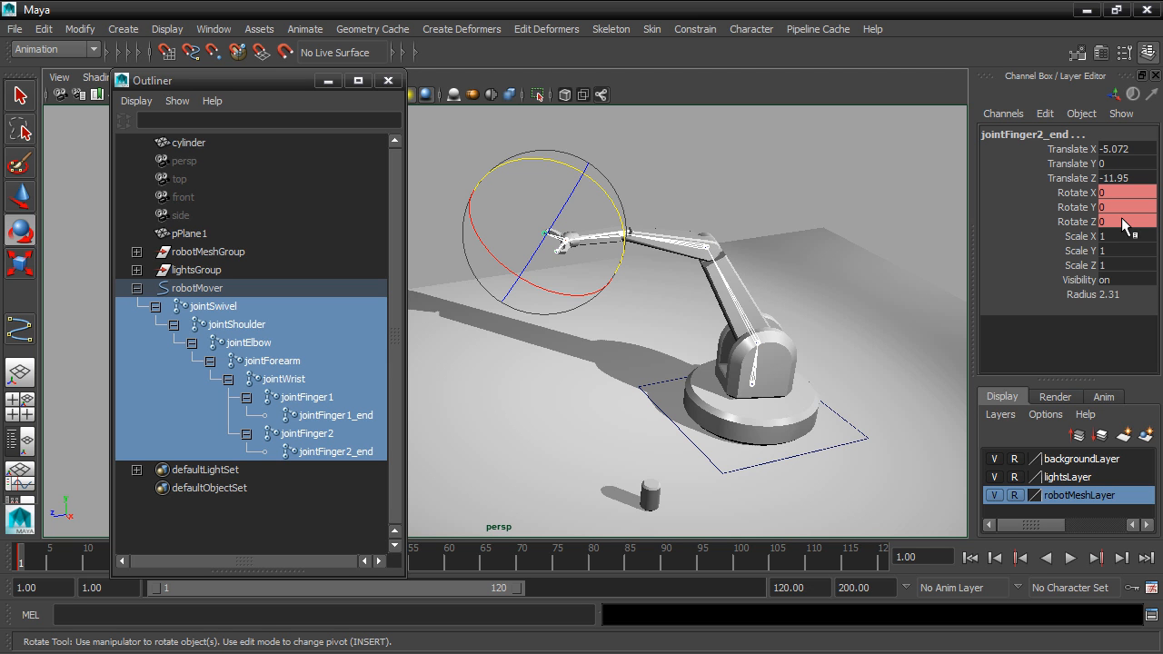
# Examine the keyed rotation channels of each joint from jointSwivel down to jointFinger2_end.
pyautogui.click(225, 309)
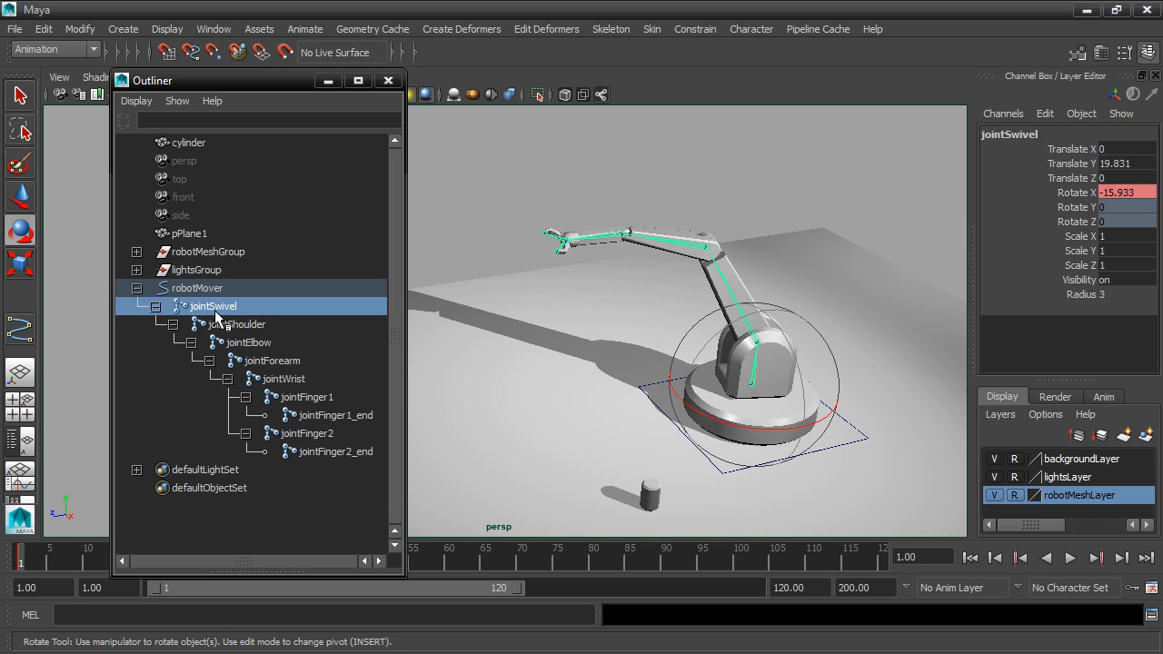
pyautogui.click(235, 325)
pyautogui.click(253, 342)
pyautogui.click(270, 361)
pyautogui.click(282, 379)
pyautogui.click(307, 397)
pyautogui.click(322, 415)
pyautogui.click(318, 433)
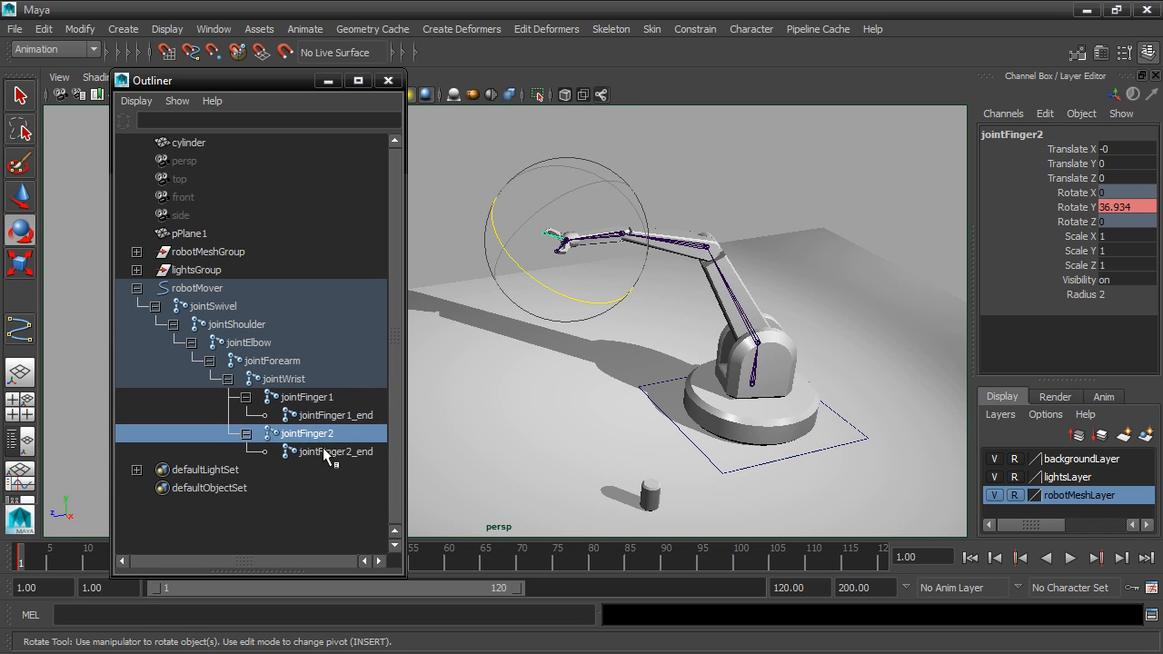
pyautogui.click(323, 452)
pyautogui.click(335, 434)
# At frame 20, rotate jointSwivel to about 37.4° in X and key the rotation.
pyautogui.moveTo(290, 81); pyautogui.dragTo(242, 116)
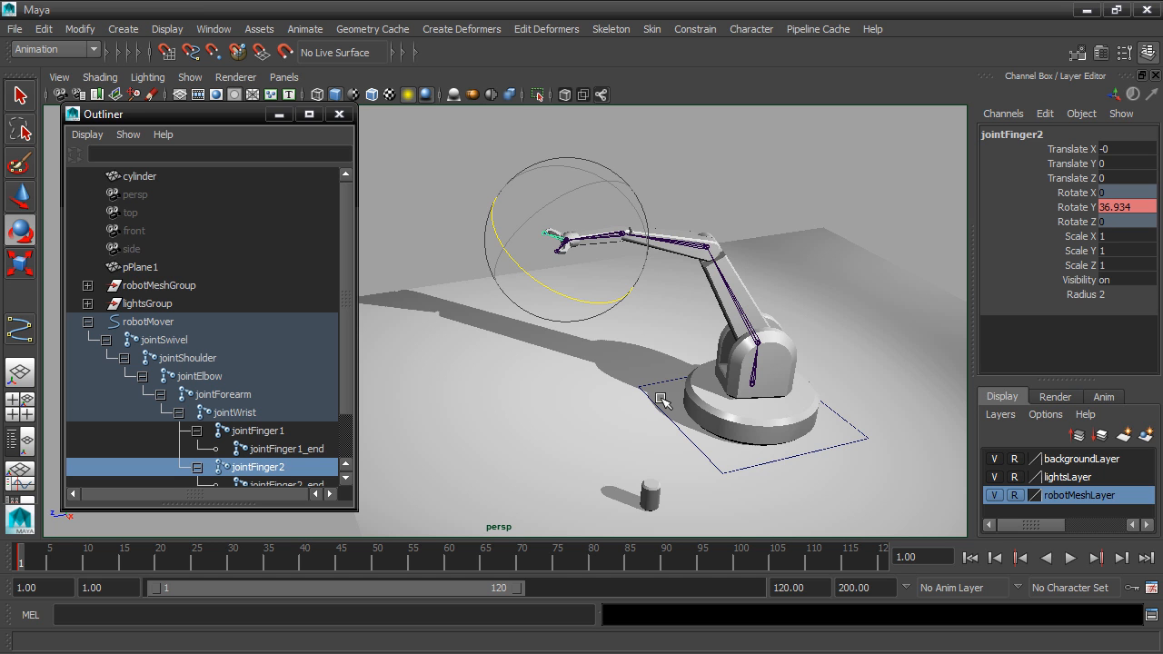
pyautogui.click(754, 374)
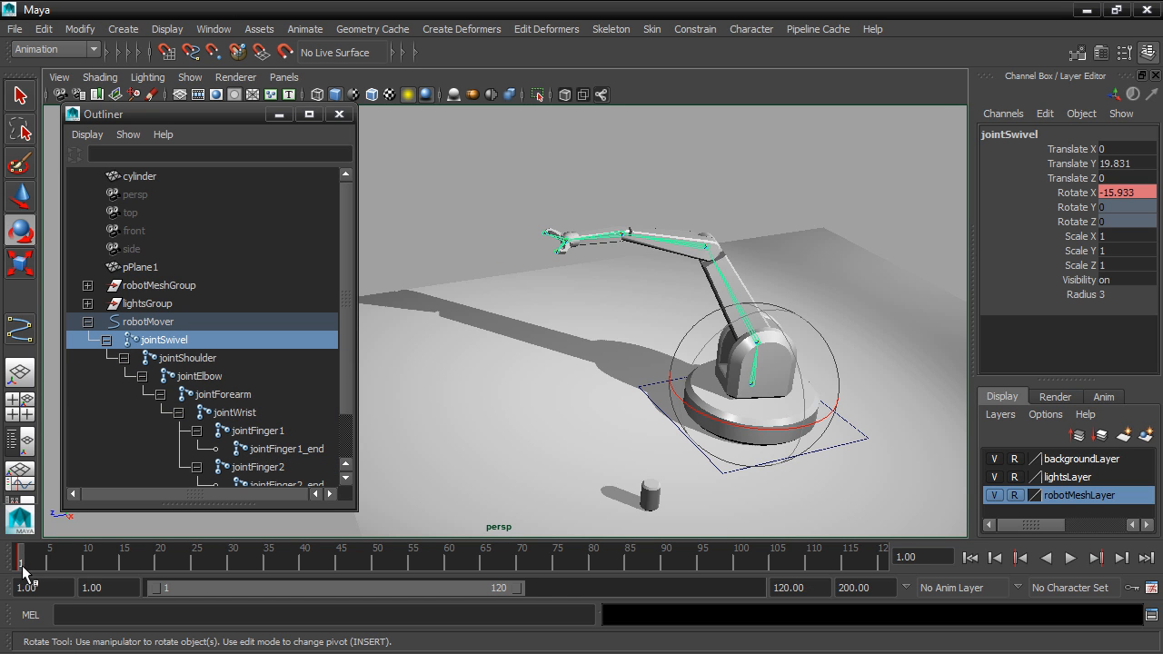
pyautogui.hotkey('alt', 'v')
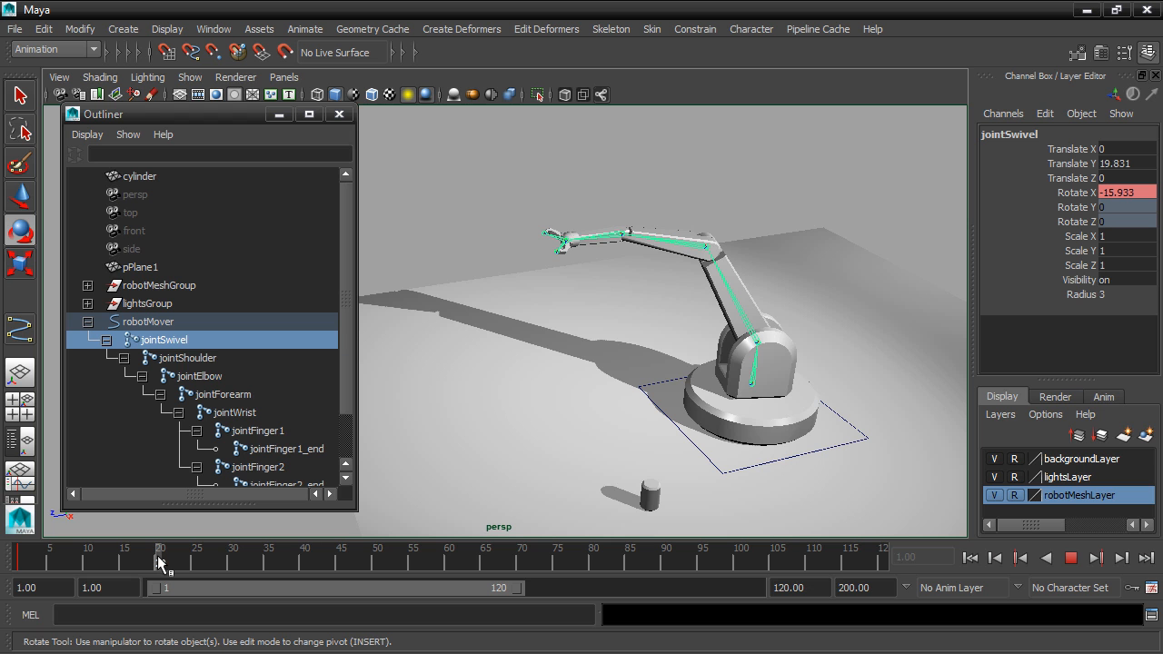
pyautogui.hotkey('alt', 'v')
pyautogui.moveTo(702, 416); pyautogui.dragTo(789, 409)
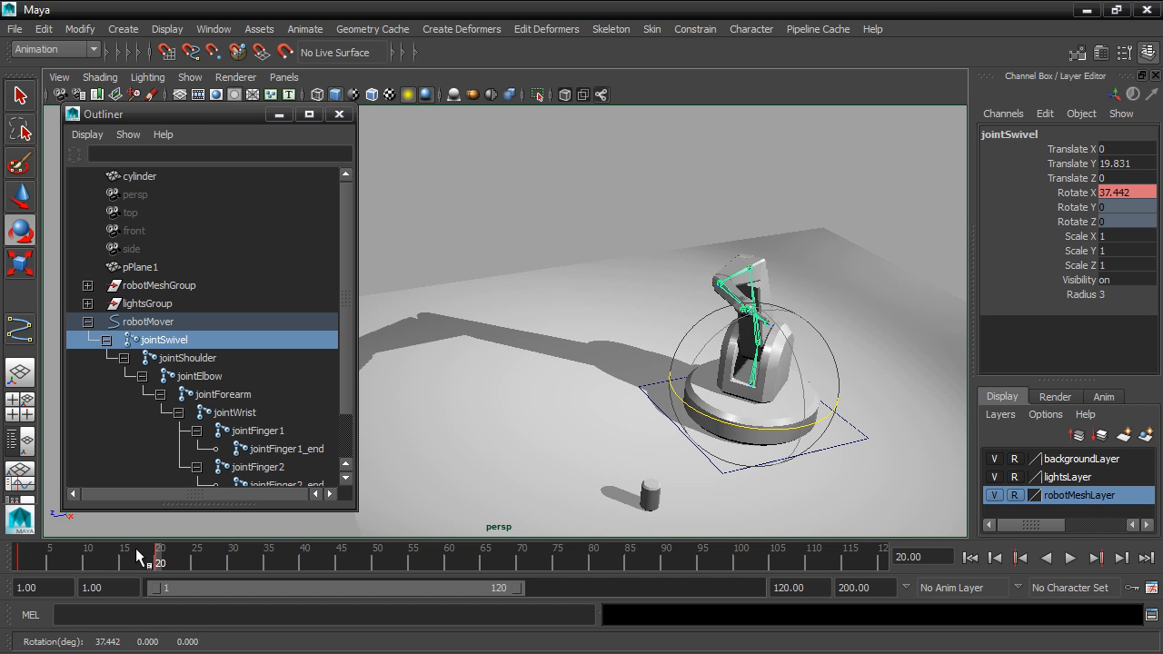
# Go to frame 10 and key jointShoulder's current rotation.
pyautogui.moveTo(156, 551)
pyautogui.mouseDown()
pyautogui.moveTo(94, 550)
pyautogui.moveTo(175, 534)
pyautogui.moveTo(100, 525)
pyautogui.moveTo(208, 524)
pyautogui.moveTo(70, 524)
pyautogui.moveTo(83, 522)
pyautogui.mouseUp()
pyautogui.press('e')
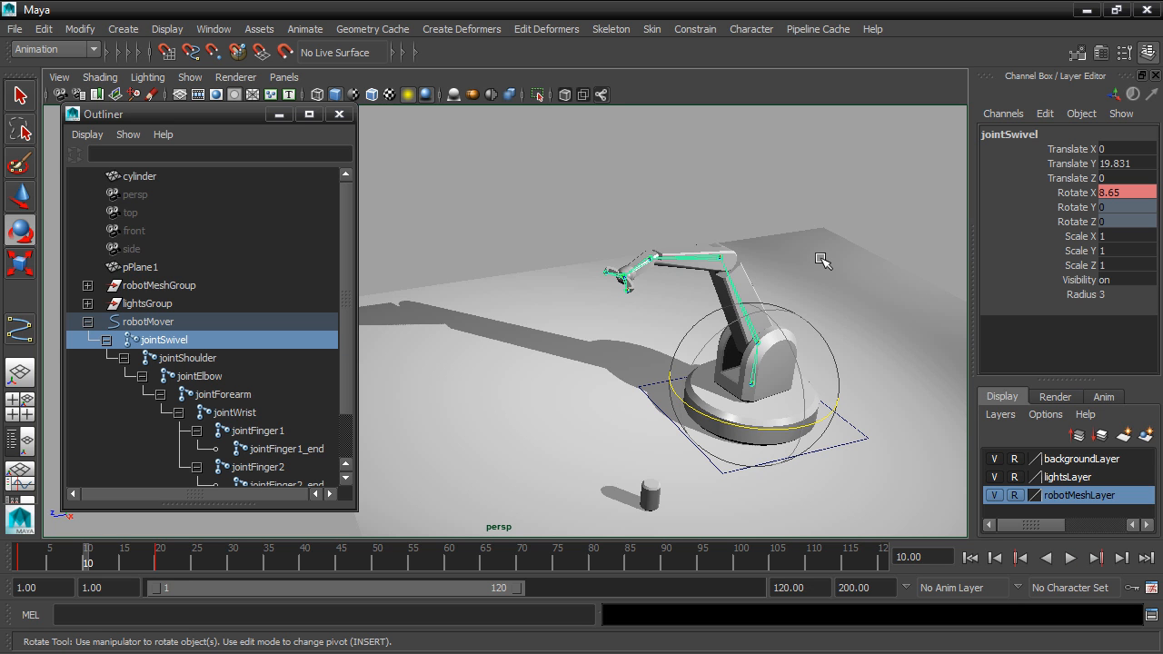
pyautogui.click(725, 272)
pyautogui.moveTo(727, 278); pyautogui.dragTo(708, 250)
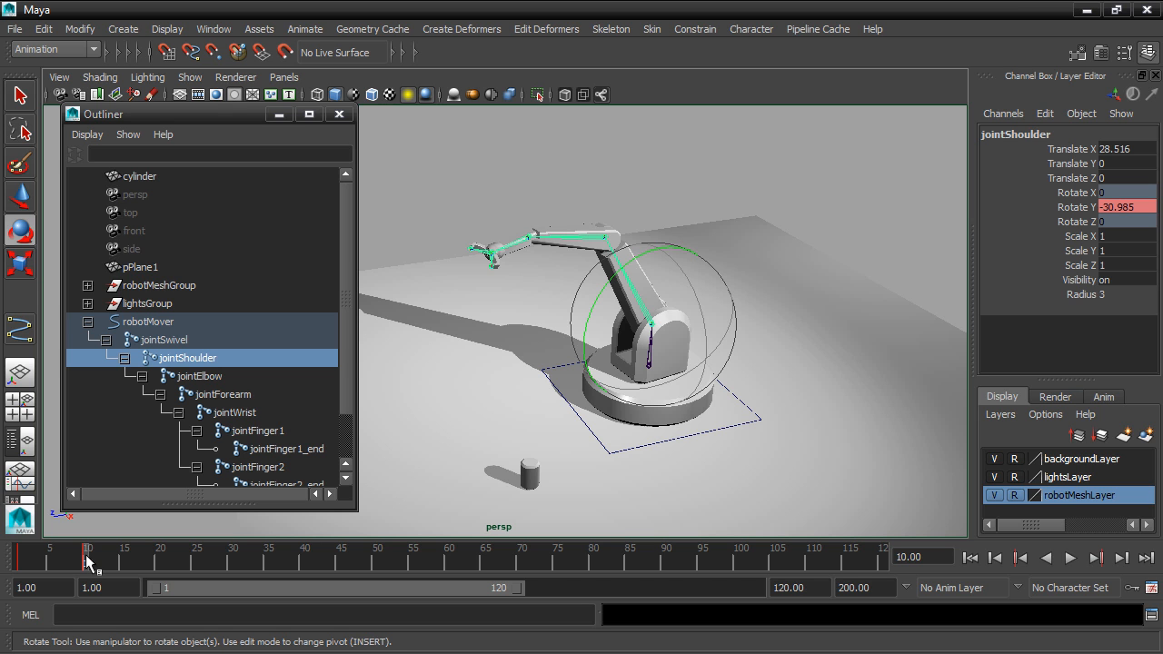
# At frame 30, rotate jointShoulder to about -50.4° in Y and key the rotation.
pyautogui.hotkey('alt', 'v')
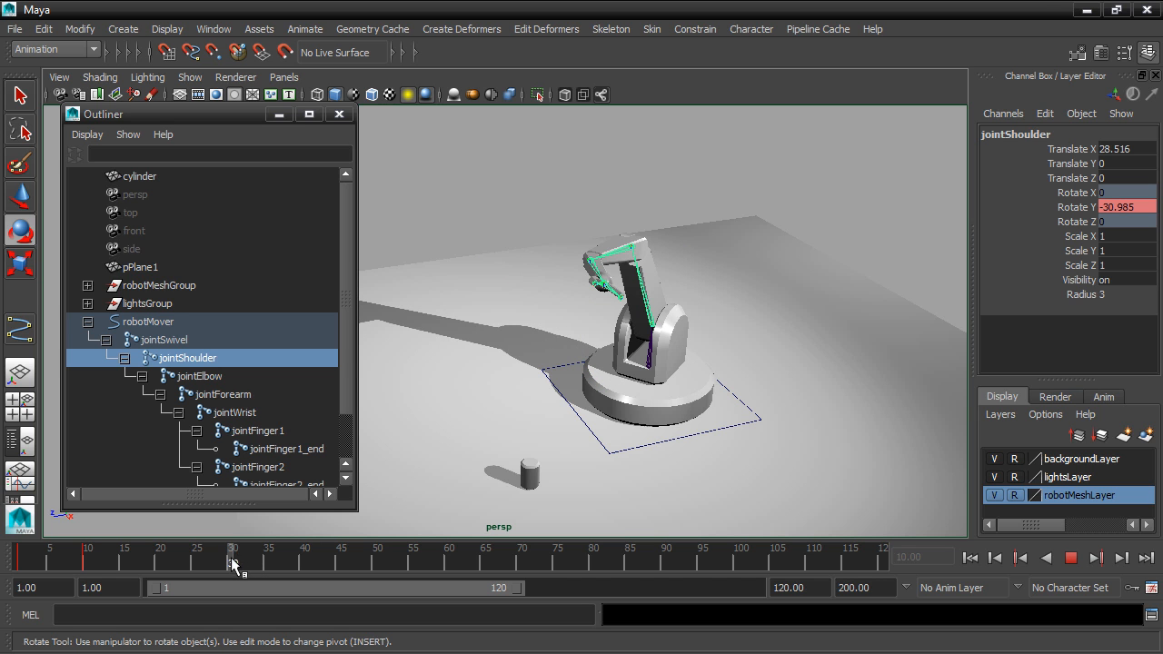
pyautogui.click(233, 558)
pyautogui.moveTo(621, 293); pyautogui.dragTo(632, 300)
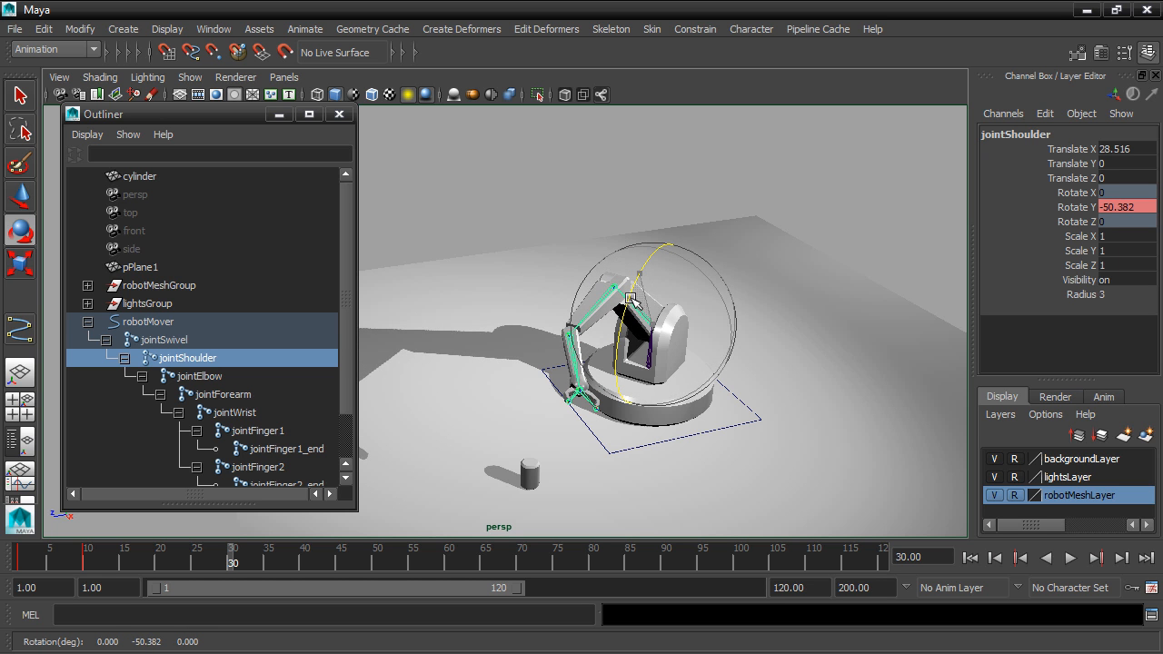
pyautogui.keyDown('alt'); pyautogui.moveTo(793, 404); pyautogui.dragTo(742, 396); pyautogui.keyUp('alt')
pyautogui.keyDown('alt'); pyautogui.moveTo(743, 396); pyautogui.dragTo(792, 382, button='middle'); pyautogui.keyUp('alt')
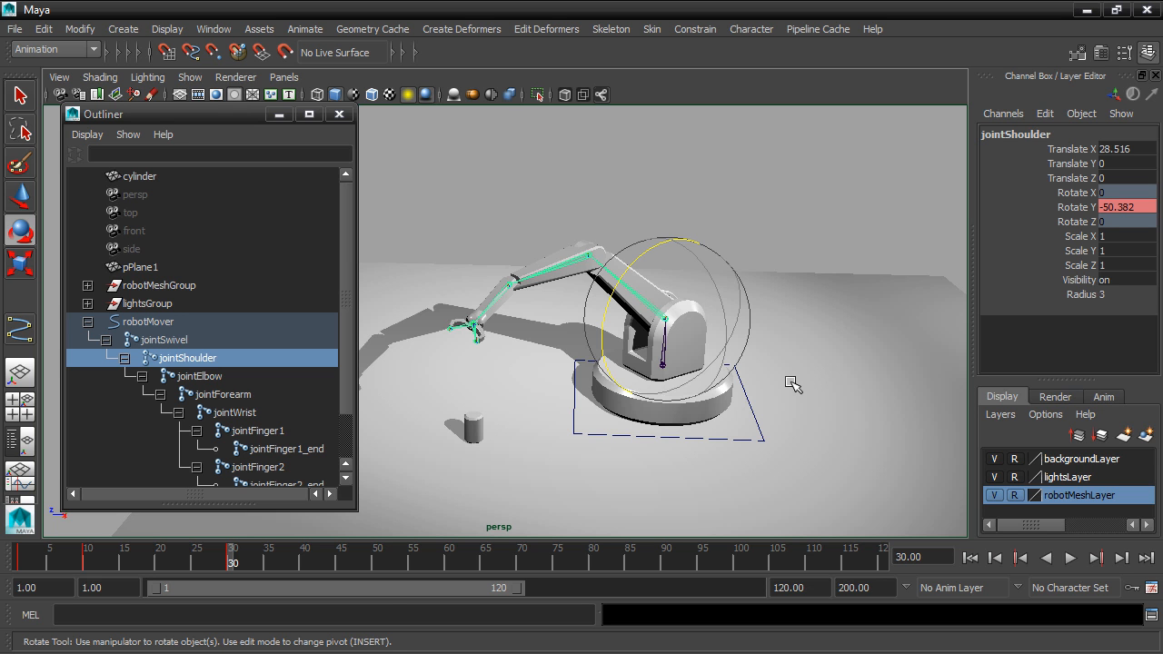
# Play the animation from frame 1 to review the swivel and shoulder motion.
pyautogui.click(970, 558)
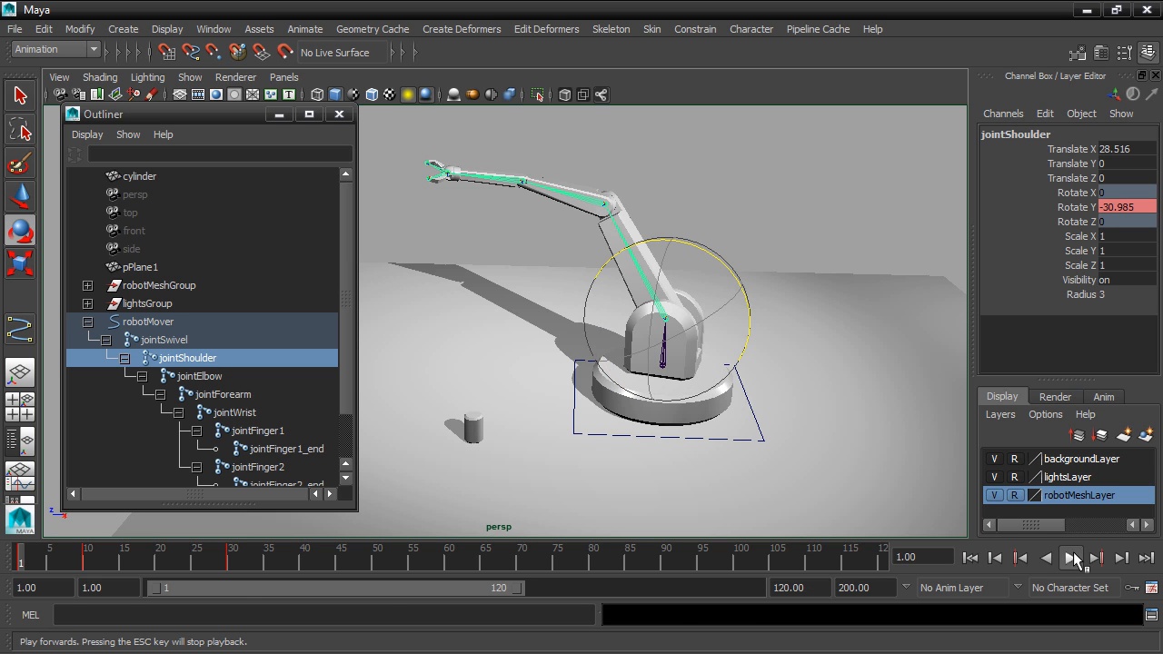
pyautogui.click(1073, 558)
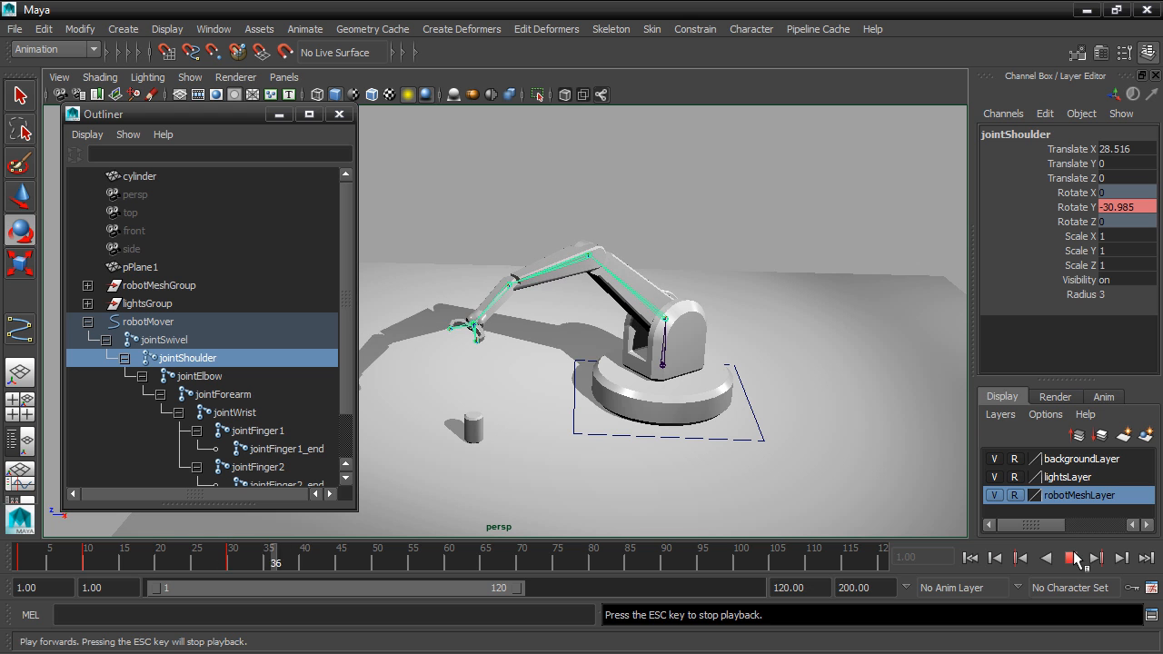
pyautogui.click(1073, 558)
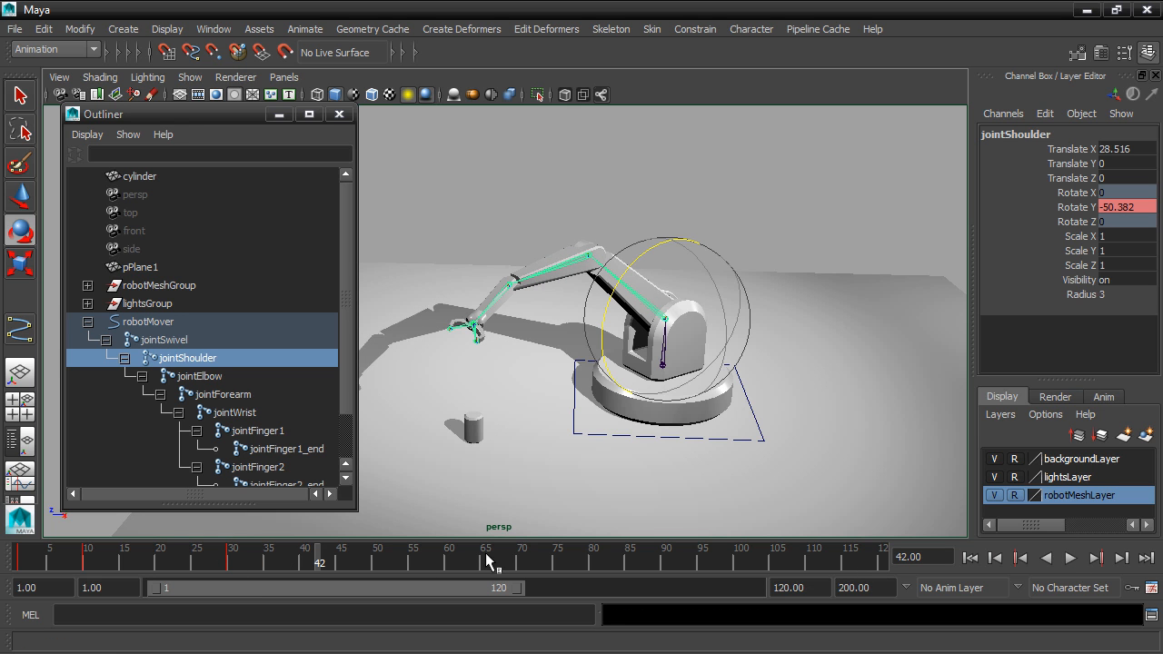
# Set the playback speed to Play Every Frame, Max Real-time and play the animation again.
pyautogui.rightClick(601, 564)
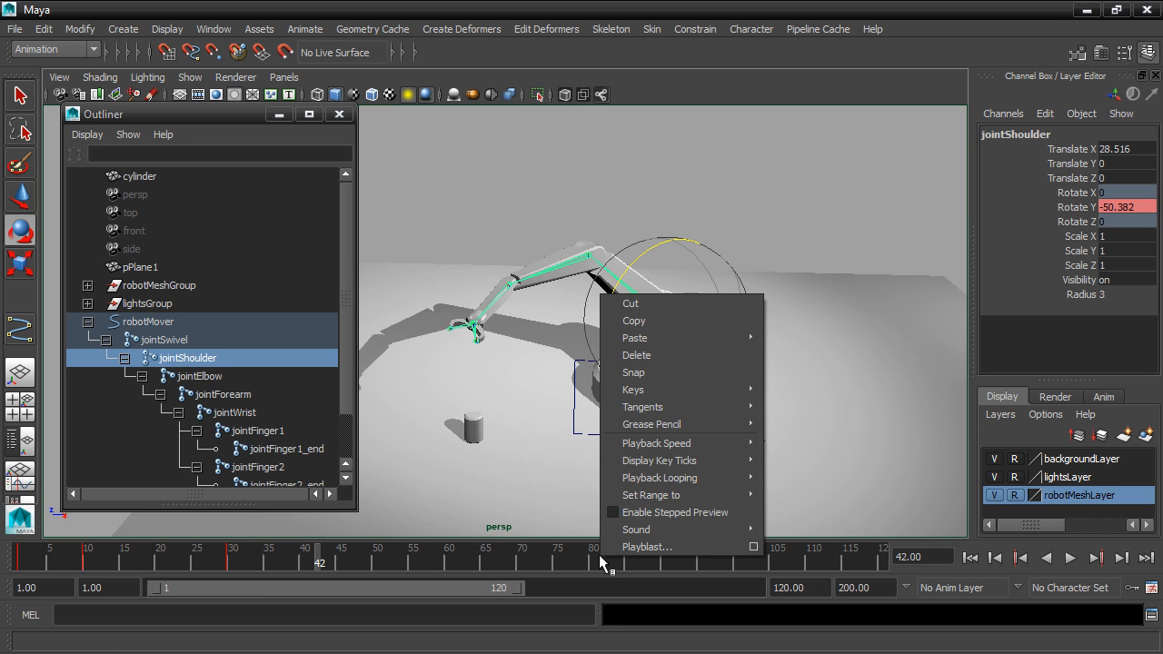
pyautogui.moveTo(627, 461)
pyautogui.moveTo(670, 444)
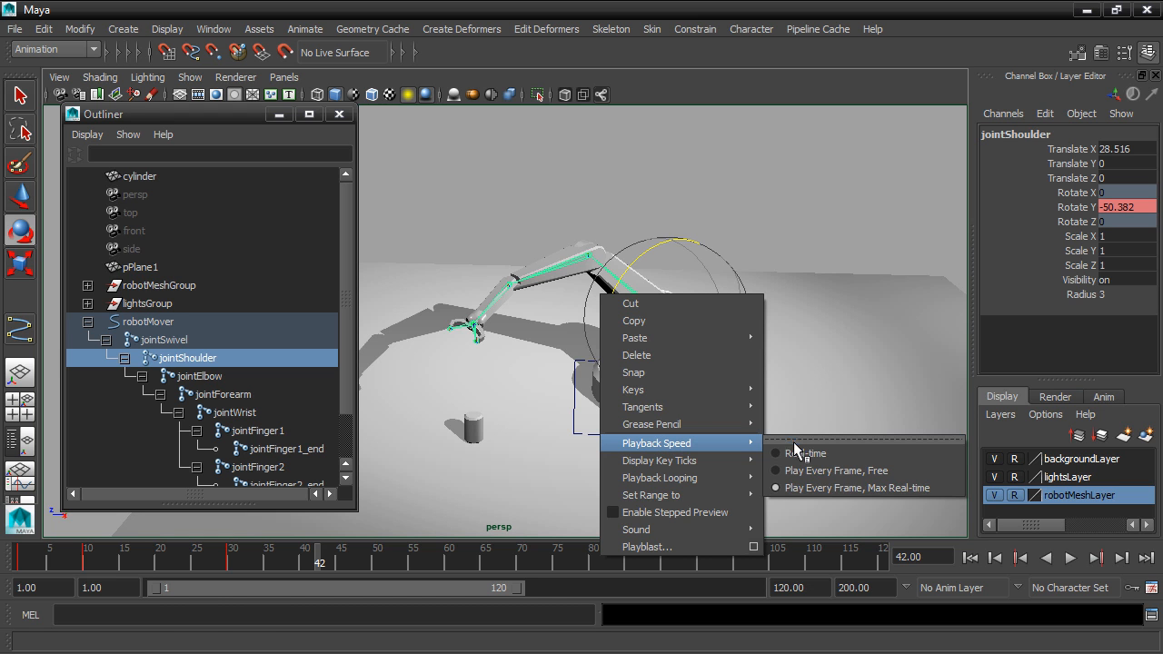
pyautogui.click(949, 488)
pyautogui.click(1069, 558)
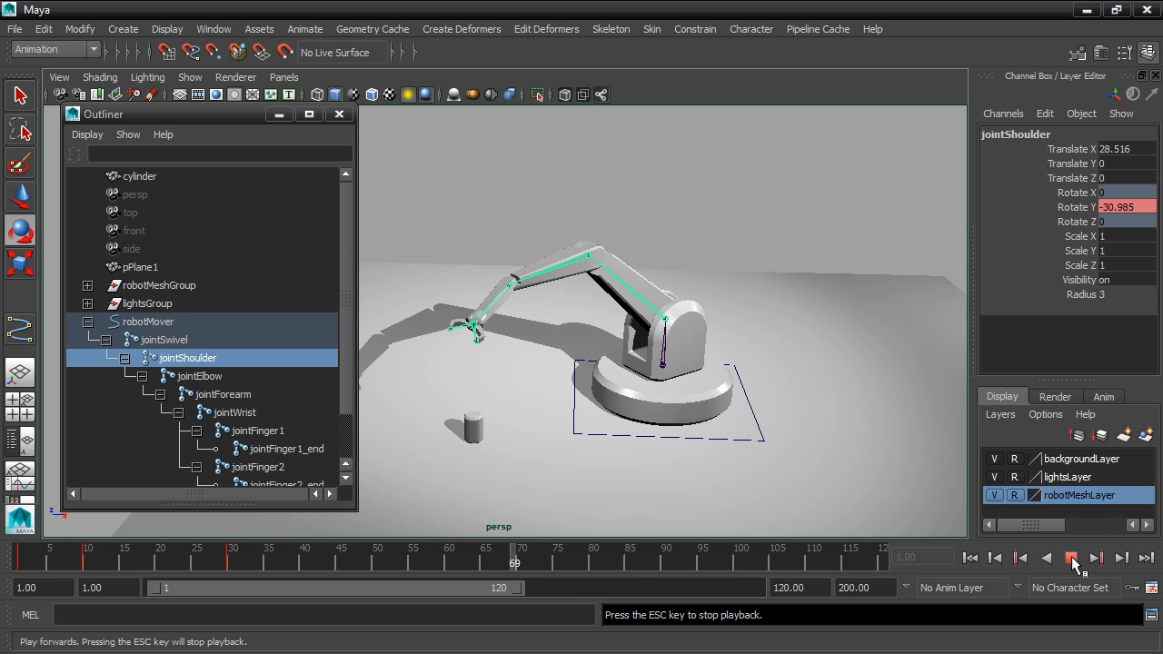
pyautogui.click(1073, 563)
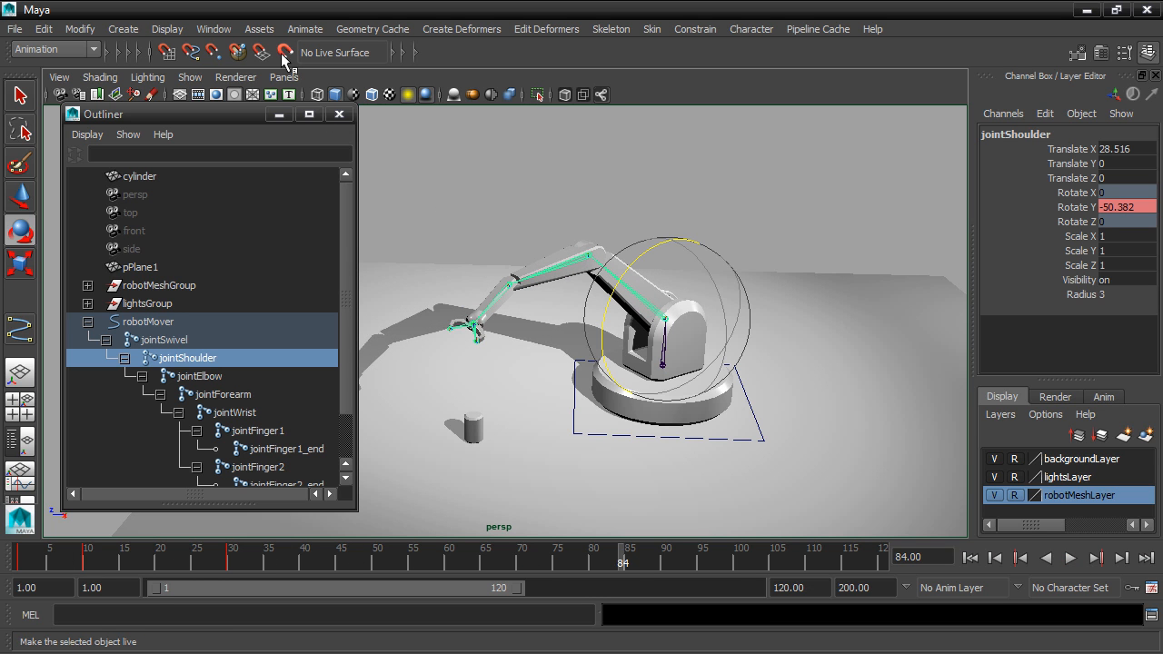
# Compare the rotation curves of jointSwivel and jointShoulder in the Graph Editor, with all keys framed.
pyautogui.moveTo(176, 341); pyautogui.dragTo(177, 351)
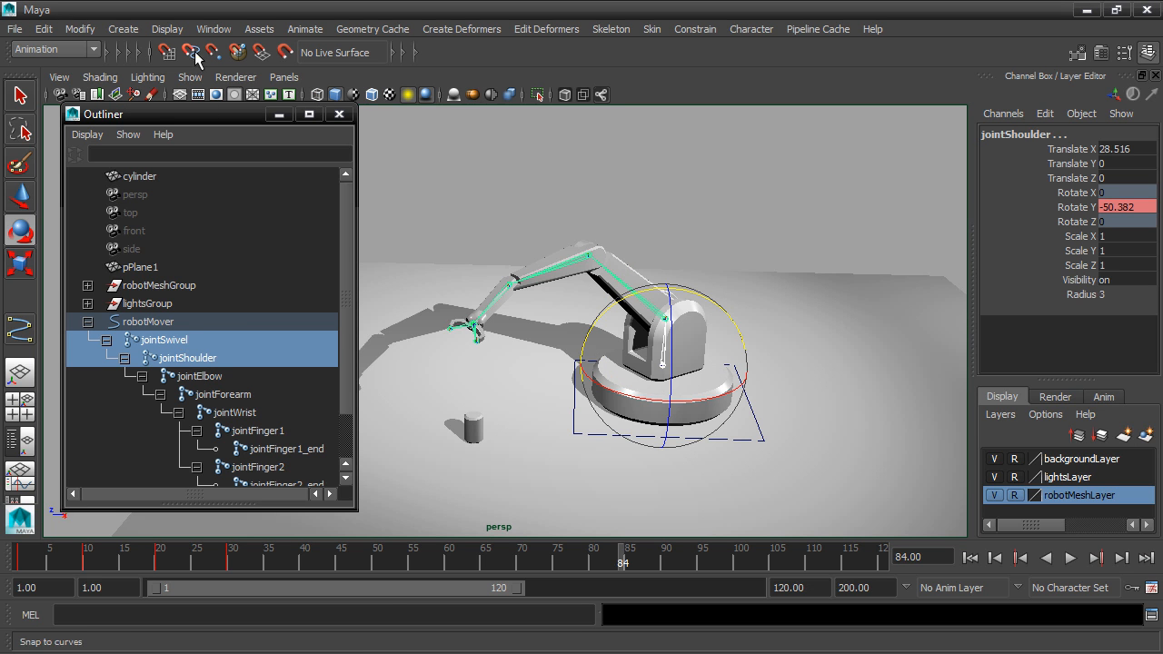
pyautogui.click(214, 29)
pyautogui.moveTo(216, 73)
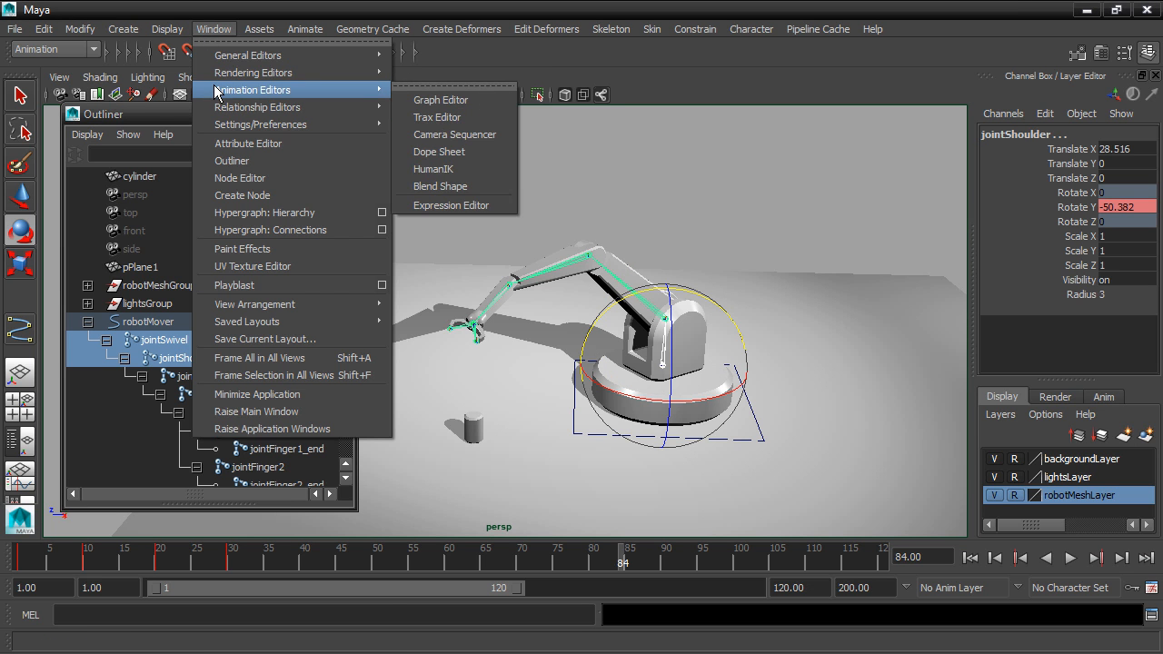
pyautogui.click(418, 98)
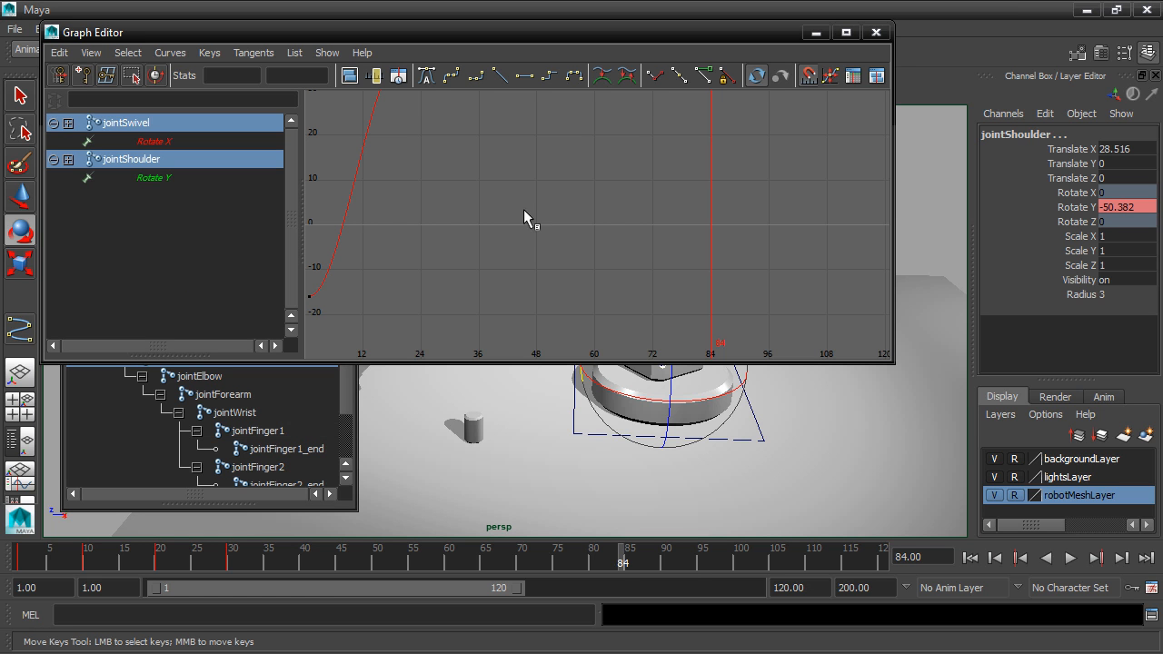
pyautogui.press('a')
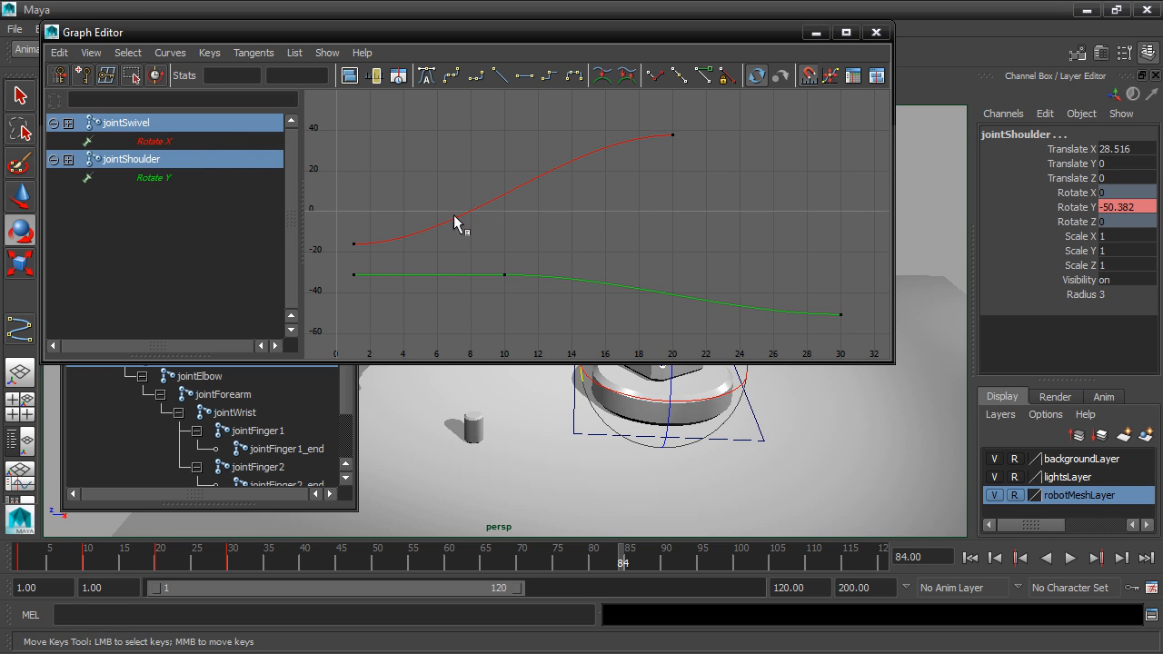
pyautogui.keyDown('alt'); pyautogui.moveTo(749, 444); pyautogui.dragTo(756, 484, button='middle'); pyautogui.keyUp('alt')
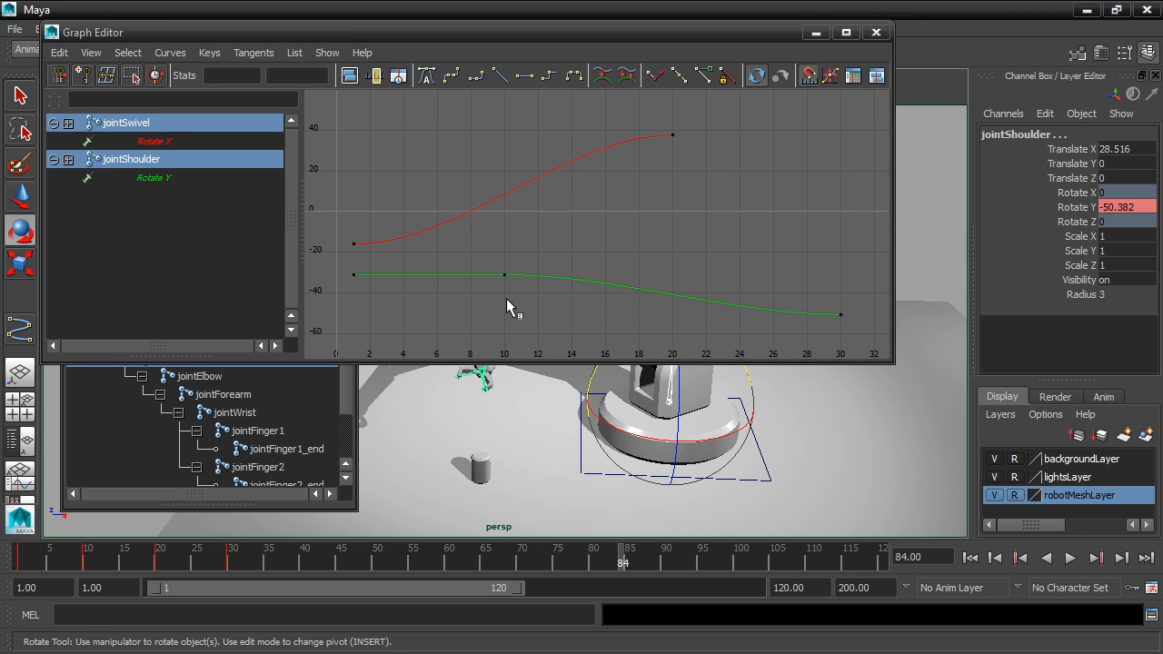
pyautogui.click(881, 31)
# At frame 40, select the entire joint hierarchy under jointSwivel and key its rotation.
pyautogui.keyDown('alt'); pyautogui.moveTo(802, 337); pyautogui.dragTo(835, 333, button='middle'); pyautogui.keyUp('alt')
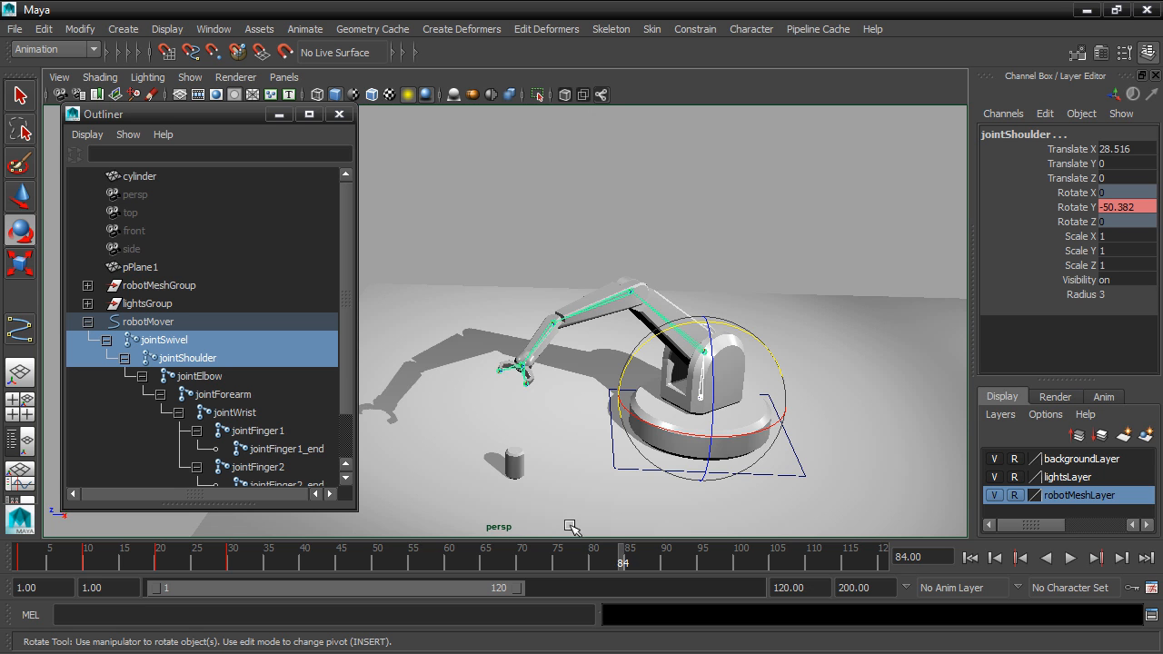
pyautogui.hotkey('alt', 'v')
pyautogui.moveTo(334, 556)
pyautogui.mouseDown()
pyautogui.moveTo(176, 556)
pyautogui.moveTo(304, 556)
pyautogui.mouseUp()
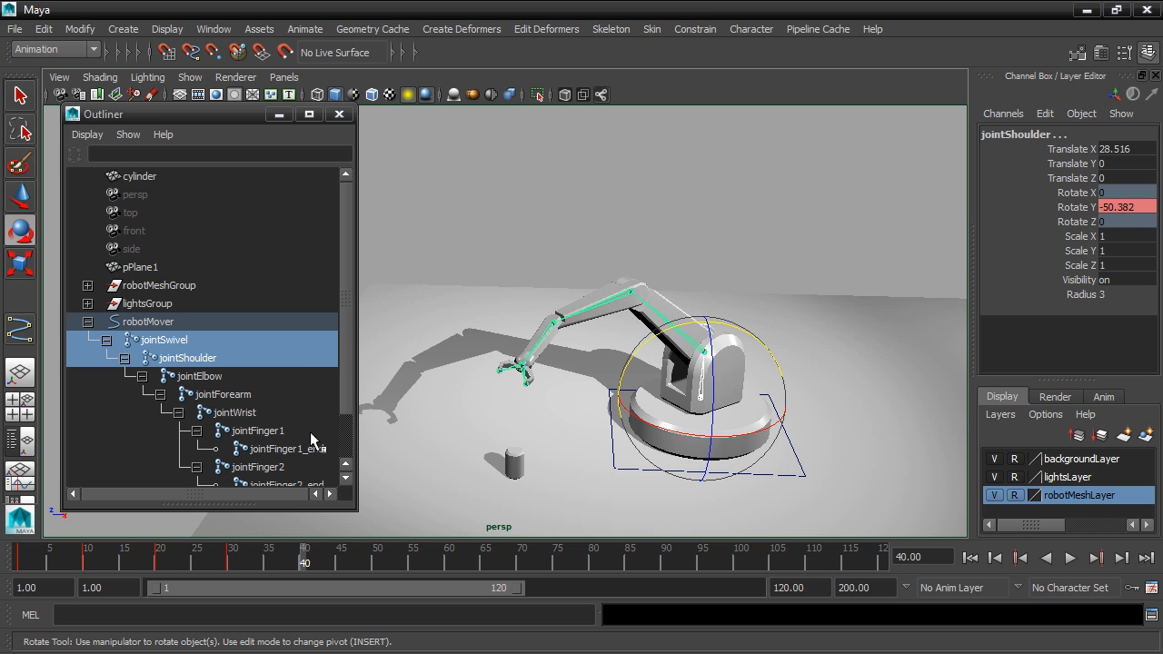
pyautogui.click(173, 340)
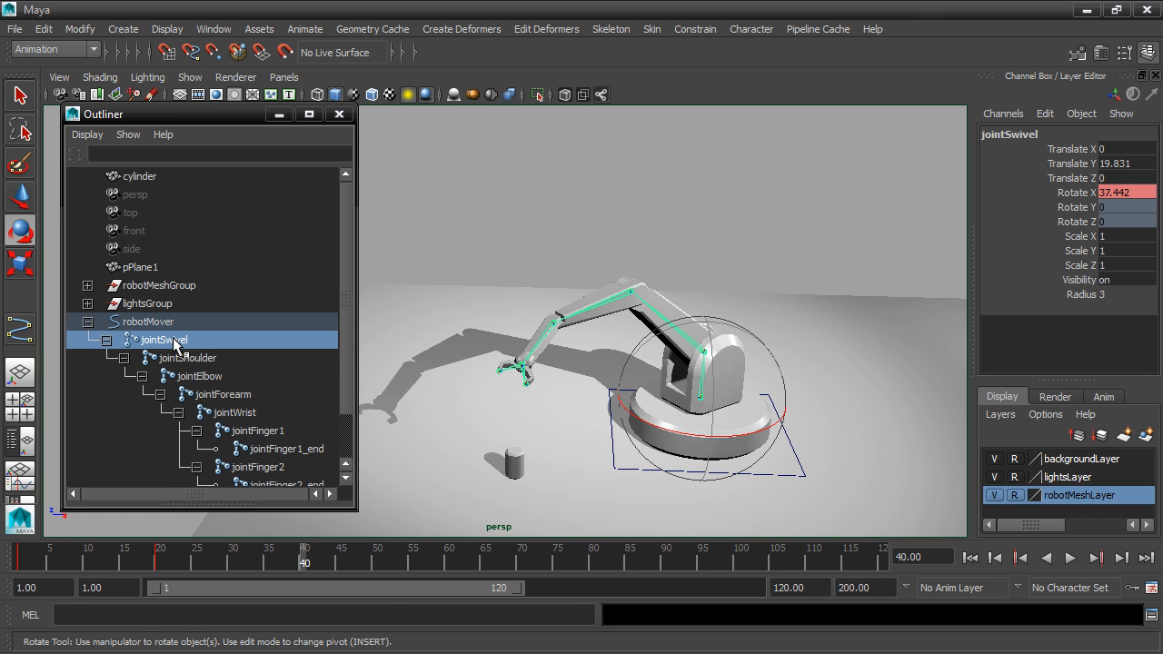
pyautogui.click(43, 29)
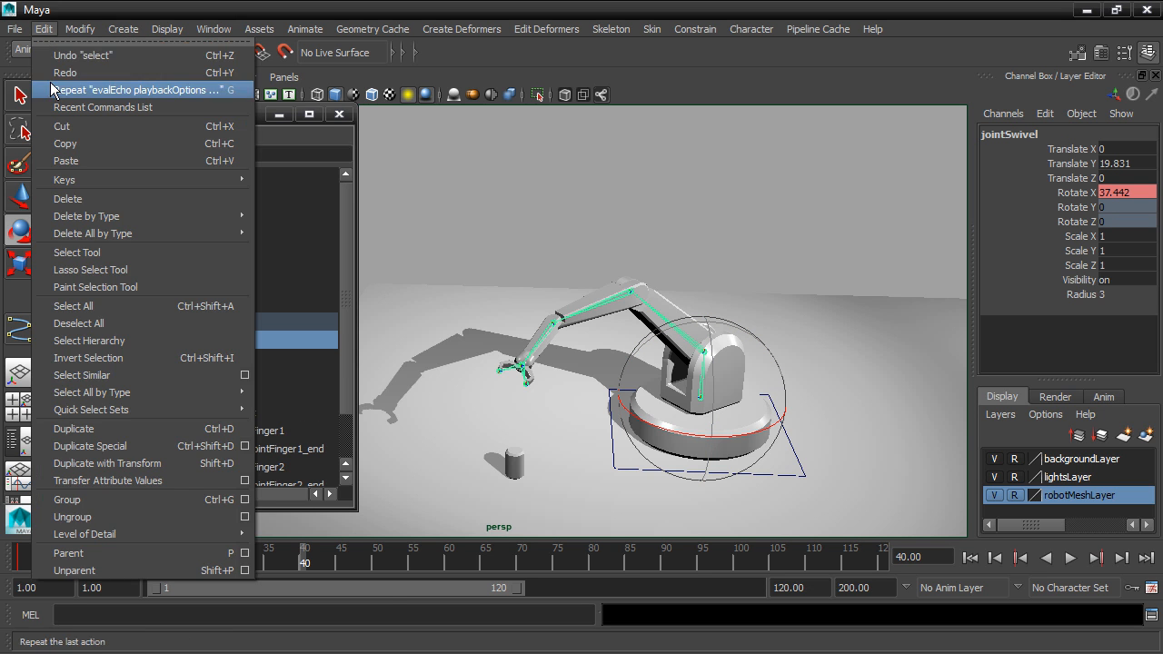
pyautogui.click(89, 340)
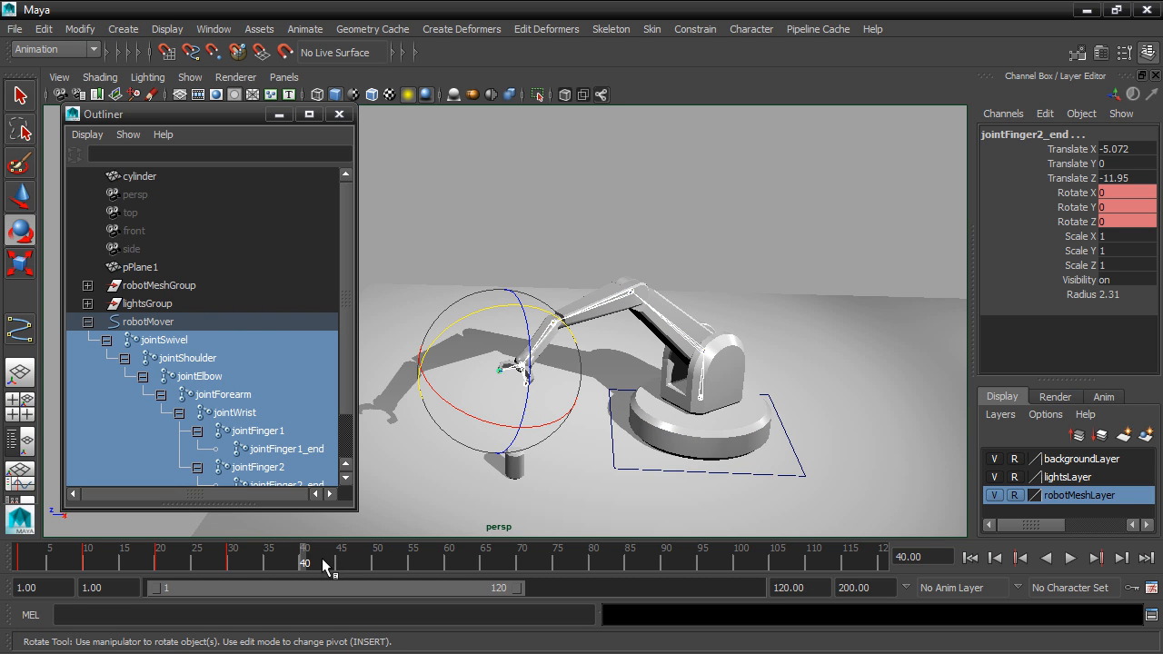
pyautogui.press('s')
# At frame 60, rotate jointShoulder to about -62.9° and jointElbow to about -43.9° in Y.
pyautogui.hotkey('alt', 'v')
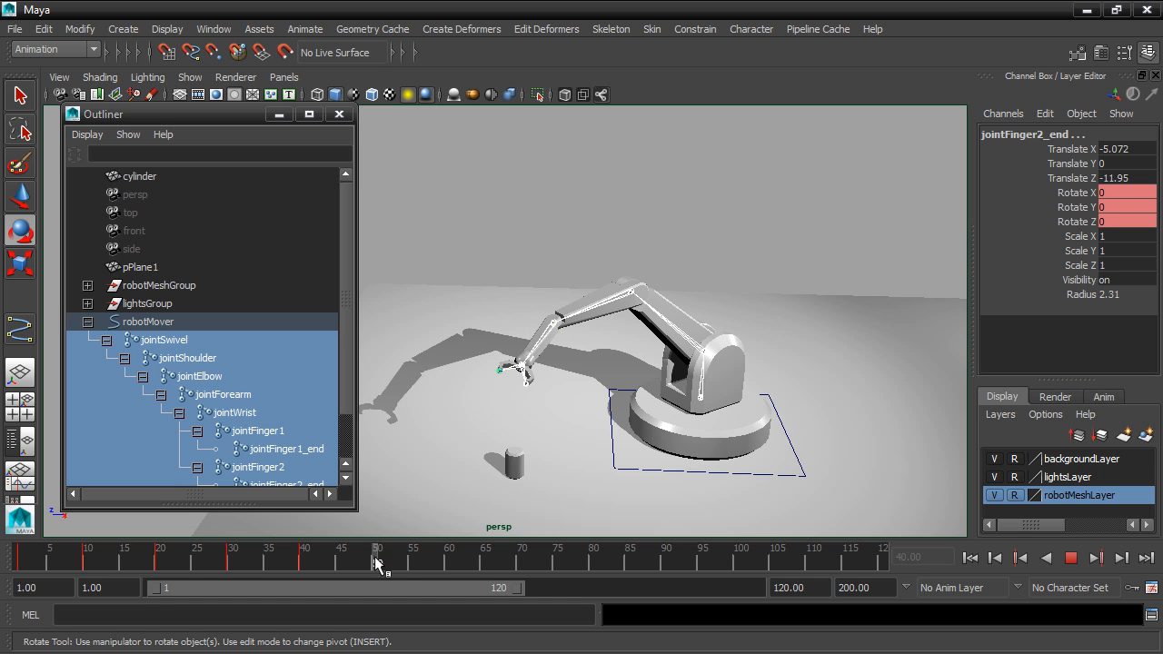
pyautogui.moveTo(421, 565); pyautogui.dragTo(454, 565)
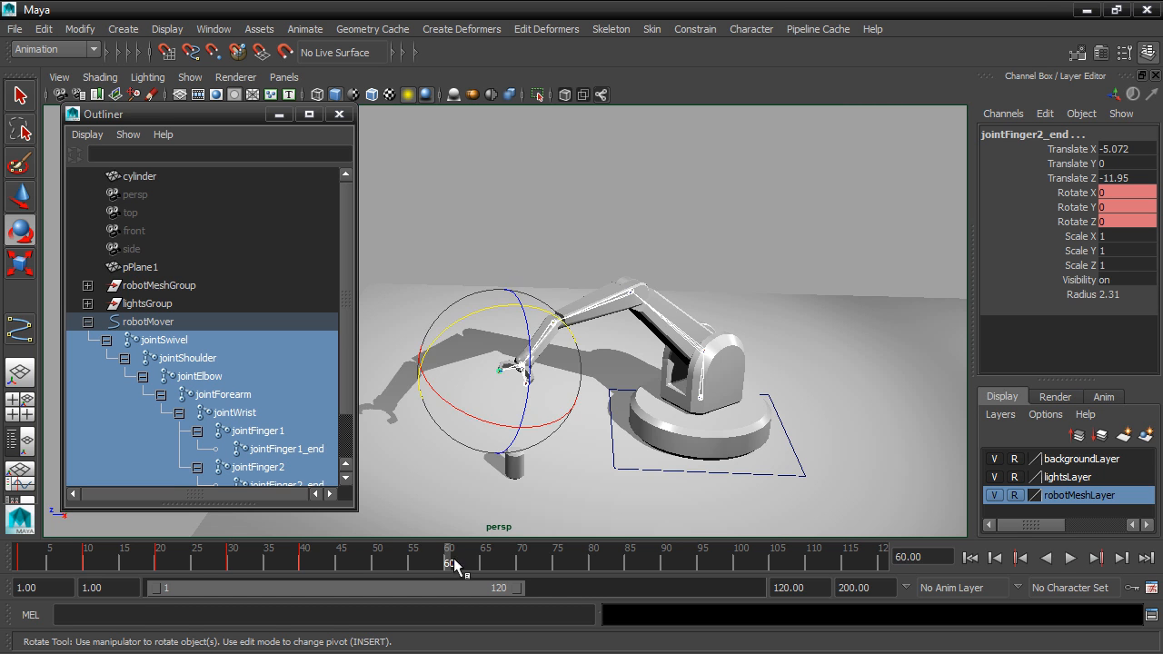
pyautogui.click(650, 307)
pyautogui.moveTo(687, 292); pyautogui.dragTo(659, 311)
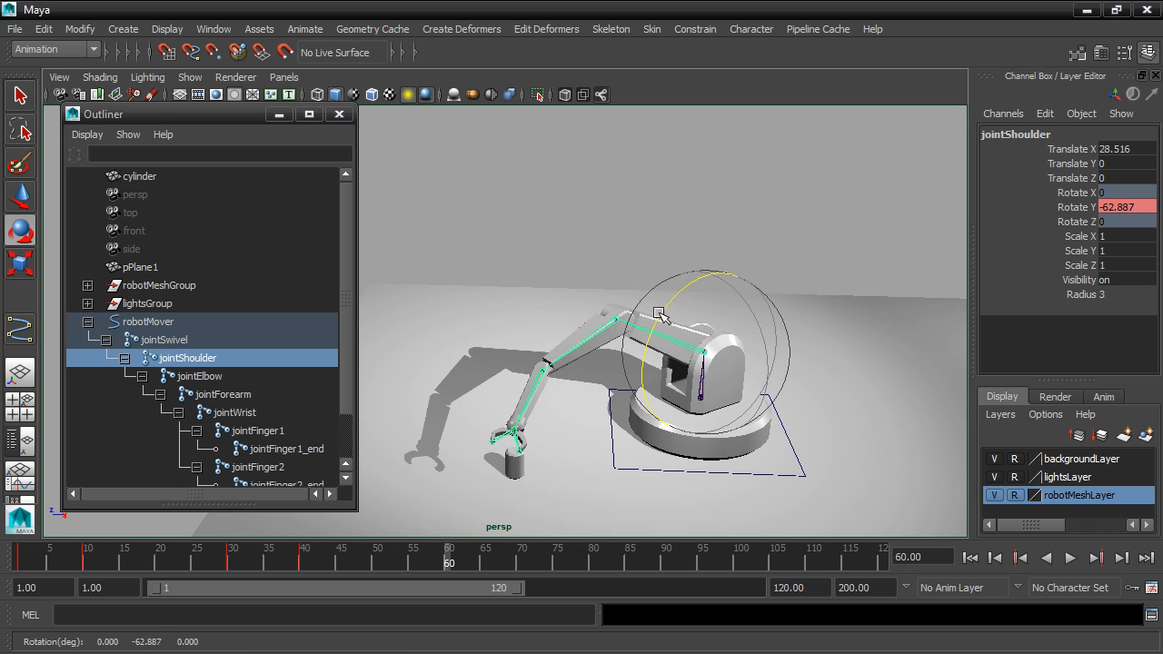
pyautogui.click(593, 334)
pyautogui.moveTo(568, 305); pyautogui.dragTo(557, 278)
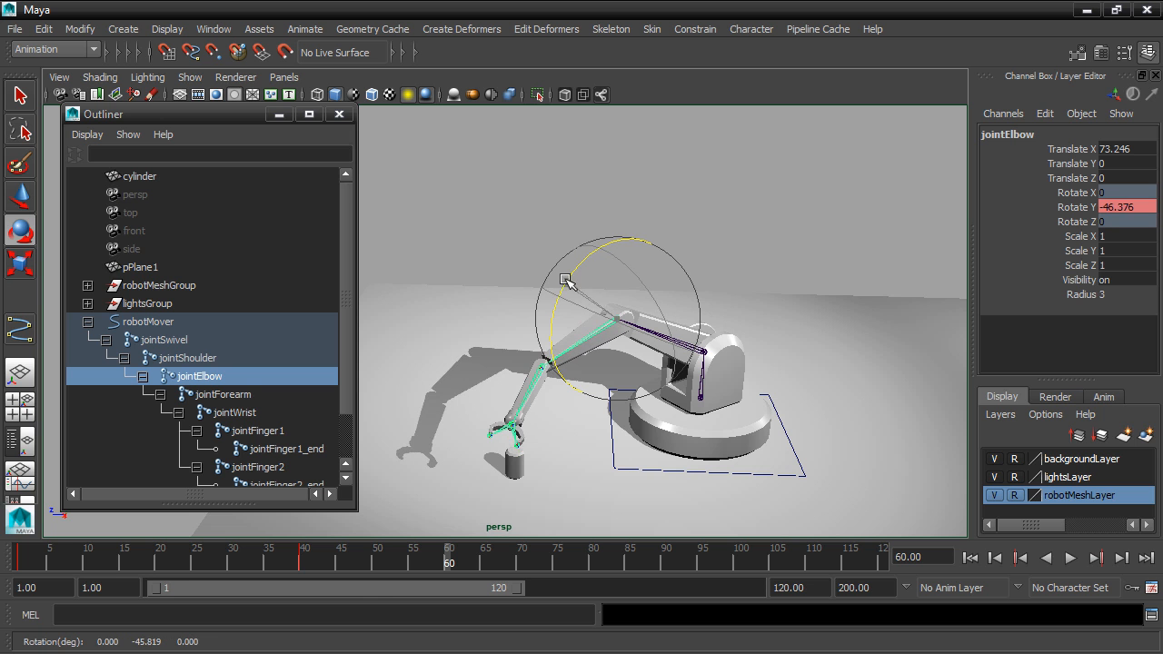
# Select jointForearm and rotate it around its Z axis to bring the gripper toward the cylinder.
pyautogui.click(527, 381)
pyautogui.click(530, 392)
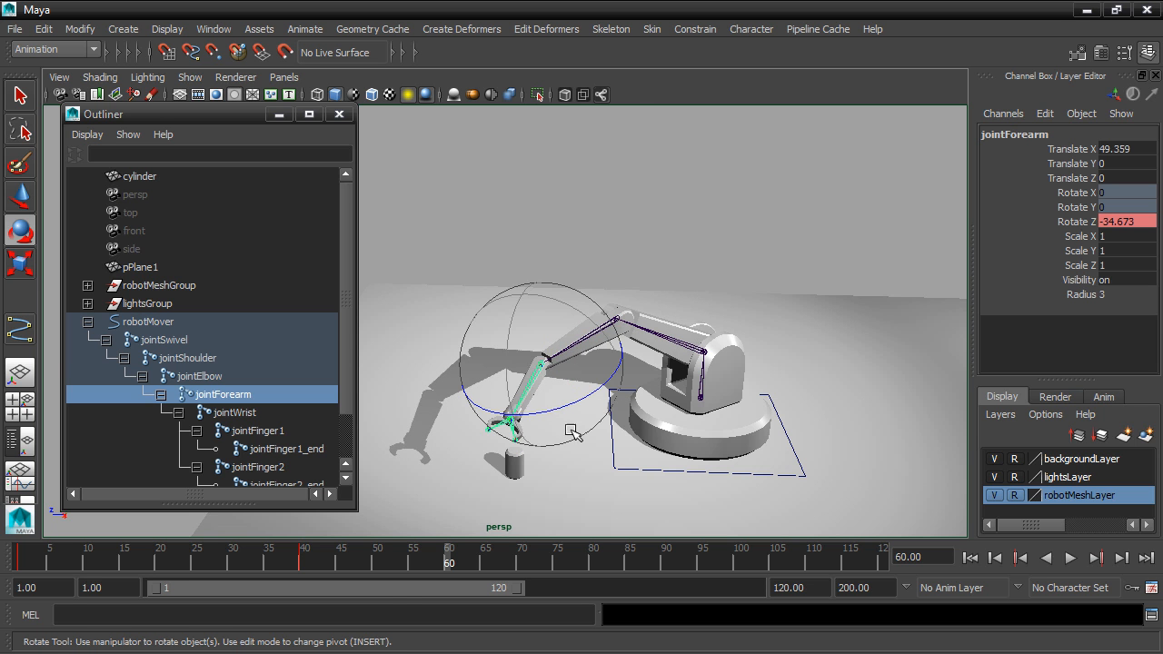
pyautogui.keyDown('alt'); pyautogui.moveTo(621, 447); pyautogui.dragTo(650, 432); pyautogui.keyUp('alt')
pyautogui.keyDown('alt'); pyautogui.moveTo(650, 431); pyautogui.dragTo(625, 385, button='middle'); pyautogui.keyUp('alt')
pyautogui.scroll(5, 618, 445)
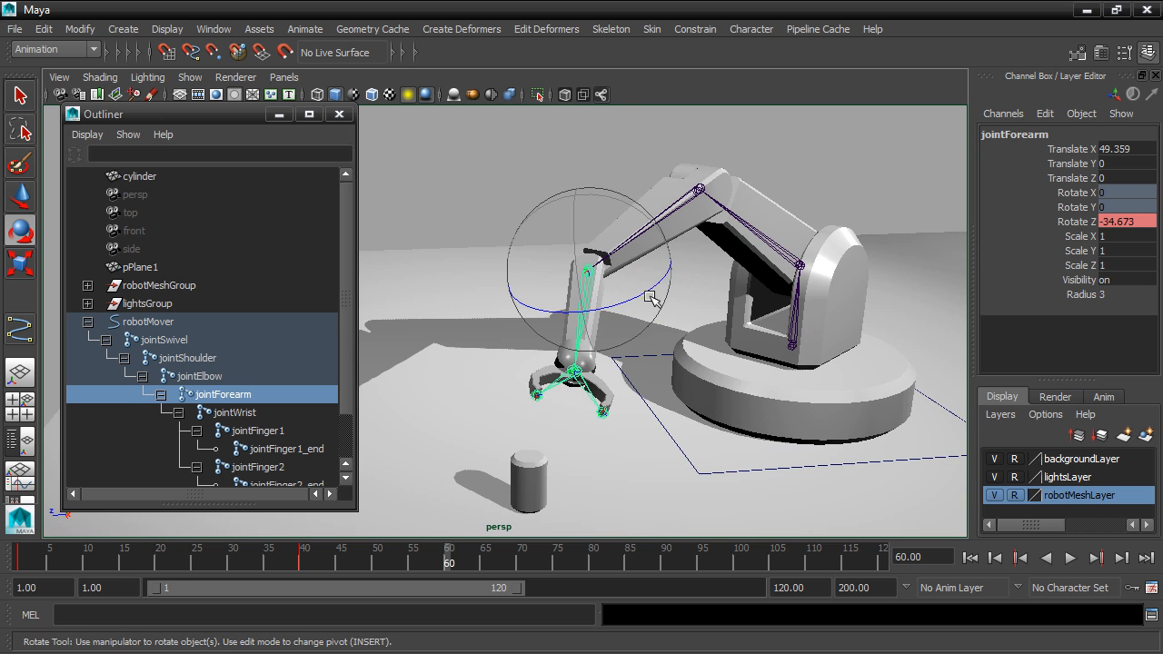
pyautogui.moveTo(651, 298); pyautogui.dragTo(675, 275)
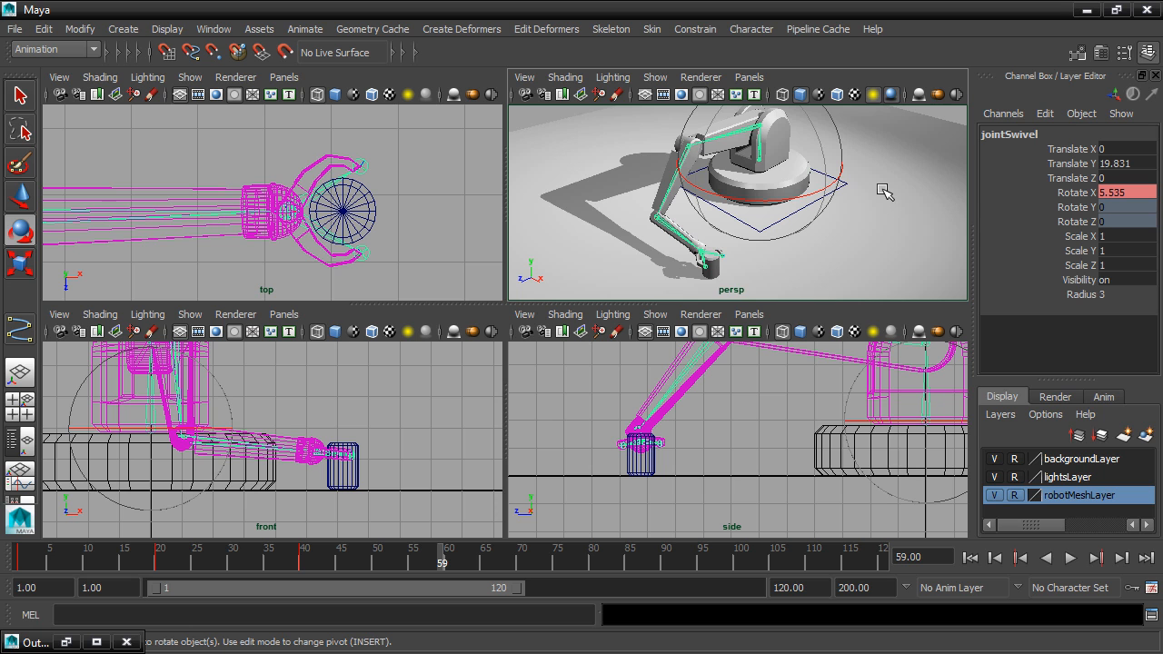
# Select the entire joint hierarchy under jointSwivel and key its rotation at frame 59.
pyautogui.press('space')
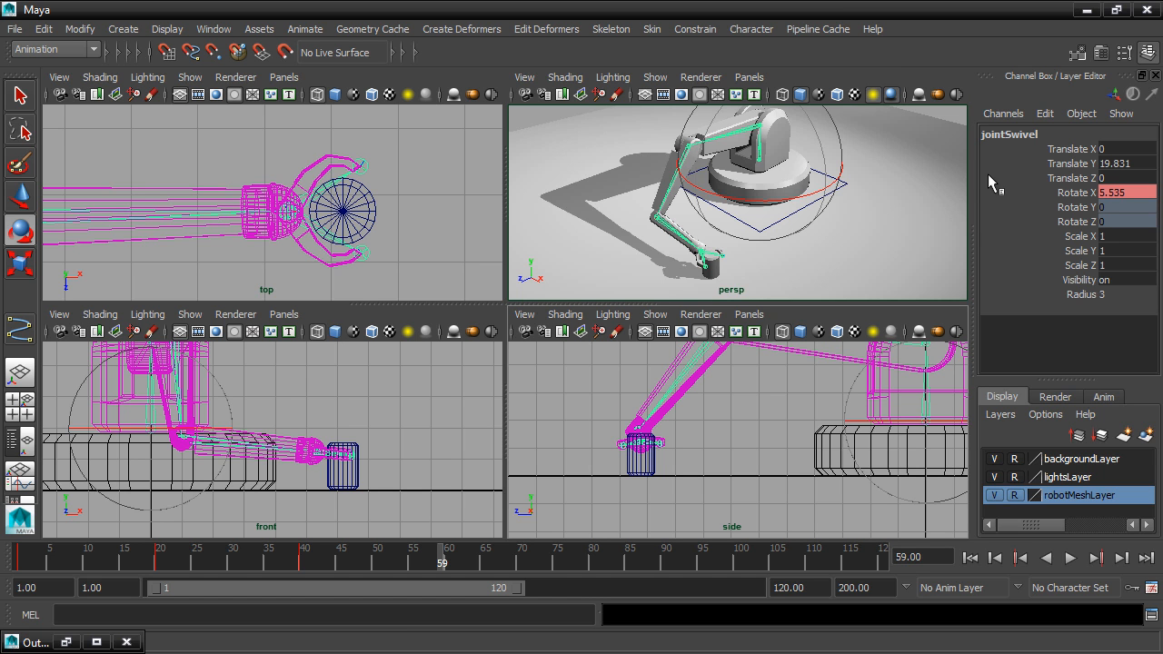
pyautogui.click(46, 30)
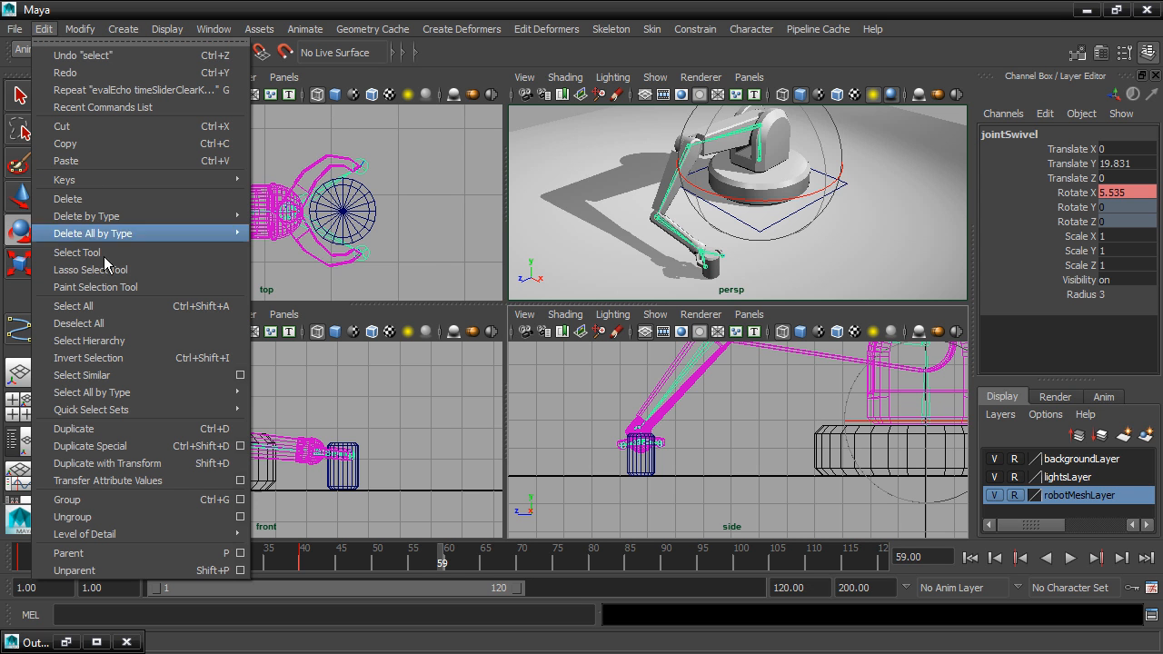
pyautogui.click(100, 341)
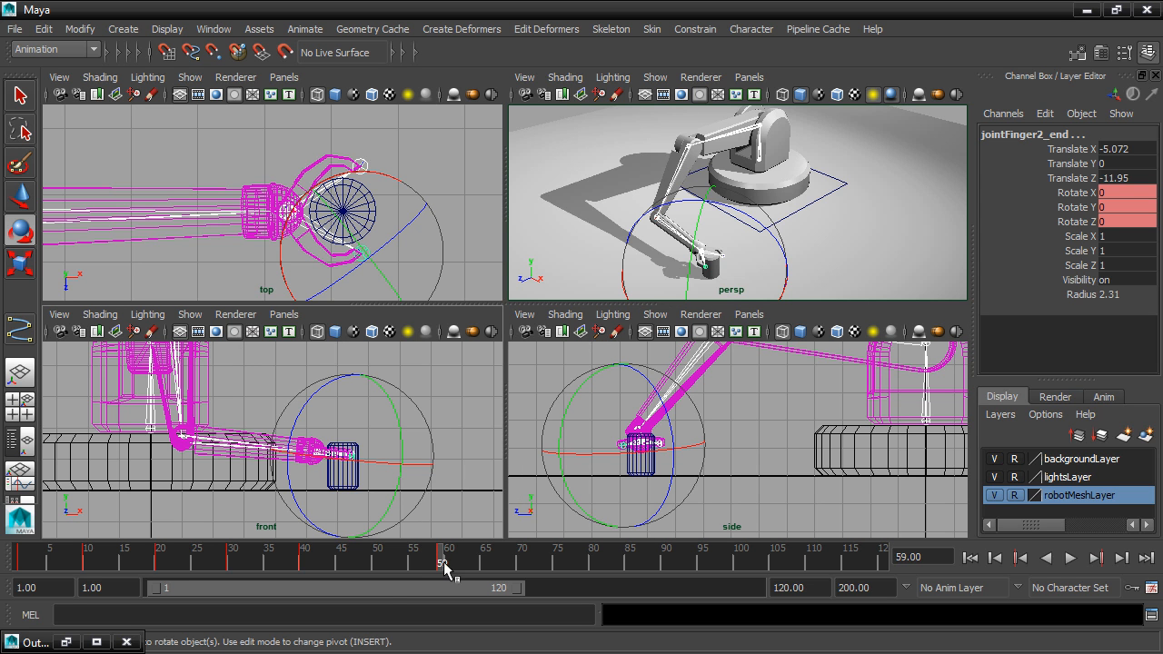
# Scrub through the arm's reach toward the cylinder in the enlarged perspective view, ending at frame 52.
pyautogui.hotkey('alt', 'v')
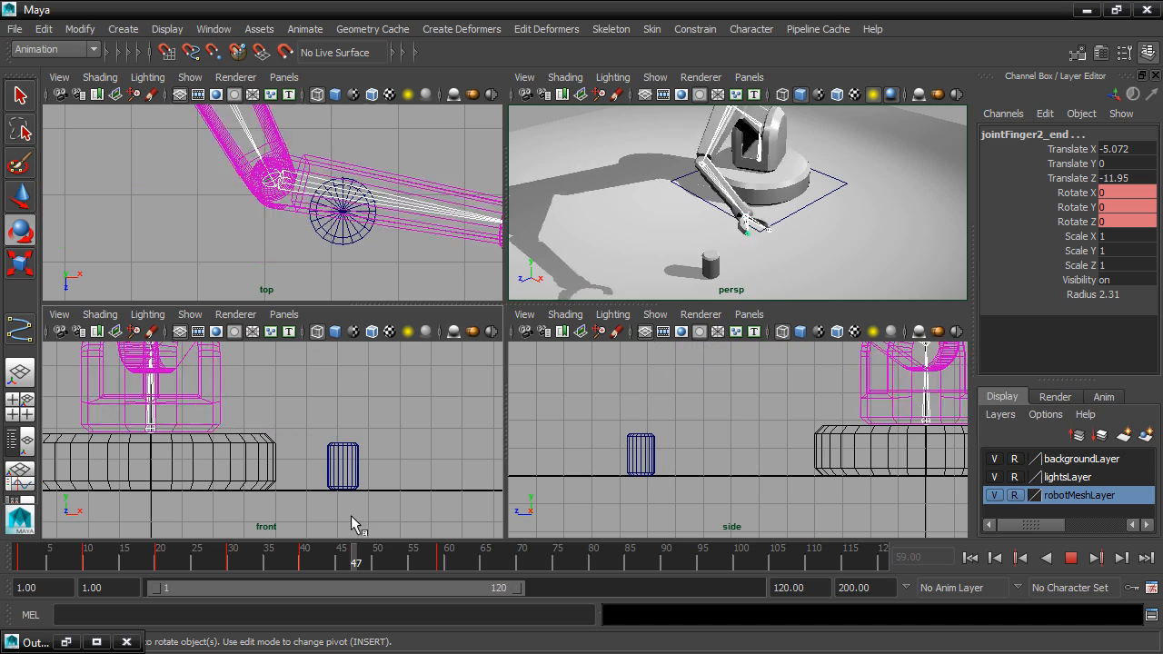
pyautogui.press('Escape')
pyautogui.press('space')
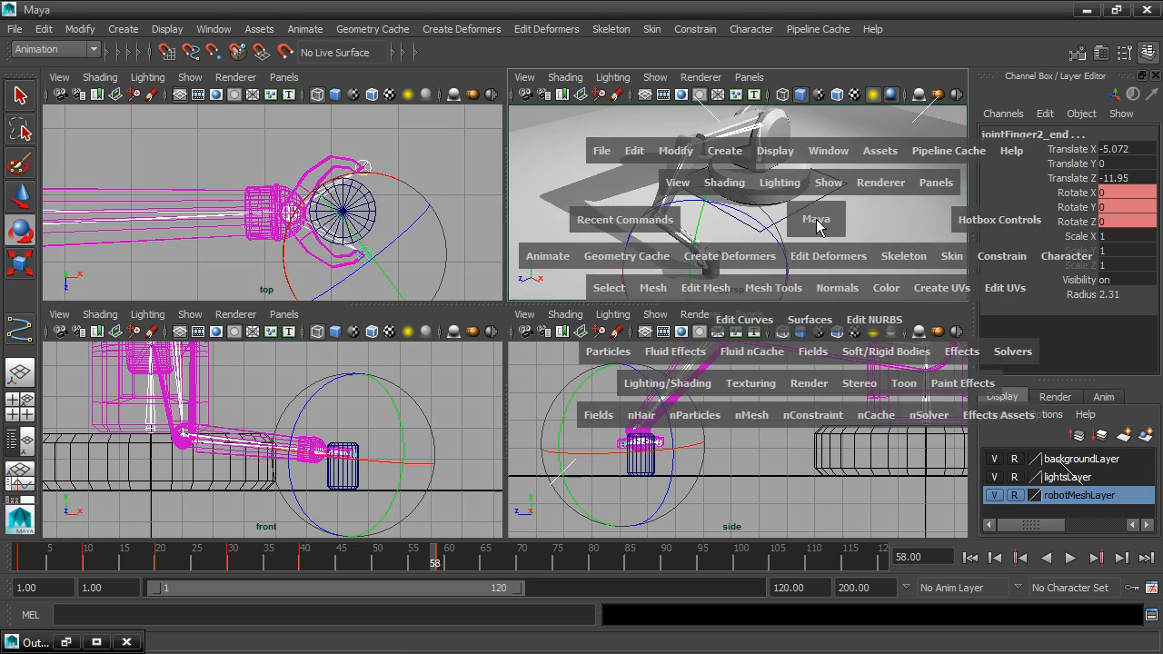
pyautogui.keyDown('alt'); pyautogui.moveTo(649, 428); pyautogui.dragTo(598, 452); pyautogui.keyUp('alt')
pyautogui.moveTo(433, 560); pyautogui.dragTo(433, 522)
pyautogui.scroll(-5, 532, 417)
pyautogui.keyDown('alt'); pyautogui.moveTo(537, 415); pyautogui.dragTo(546, 495); pyautogui.keyUp('alt')
pyautogui.hotkey('alt', 'v')
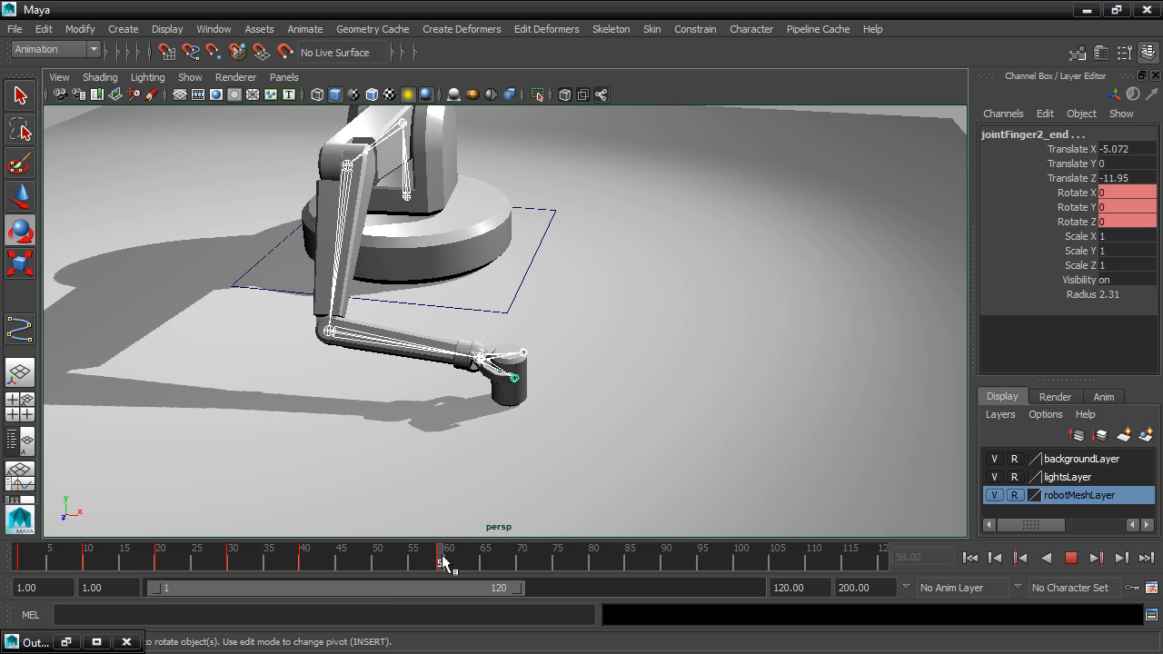
pyautogui.moveTo(437, 561); pyautogui.dragTo(391, 568)
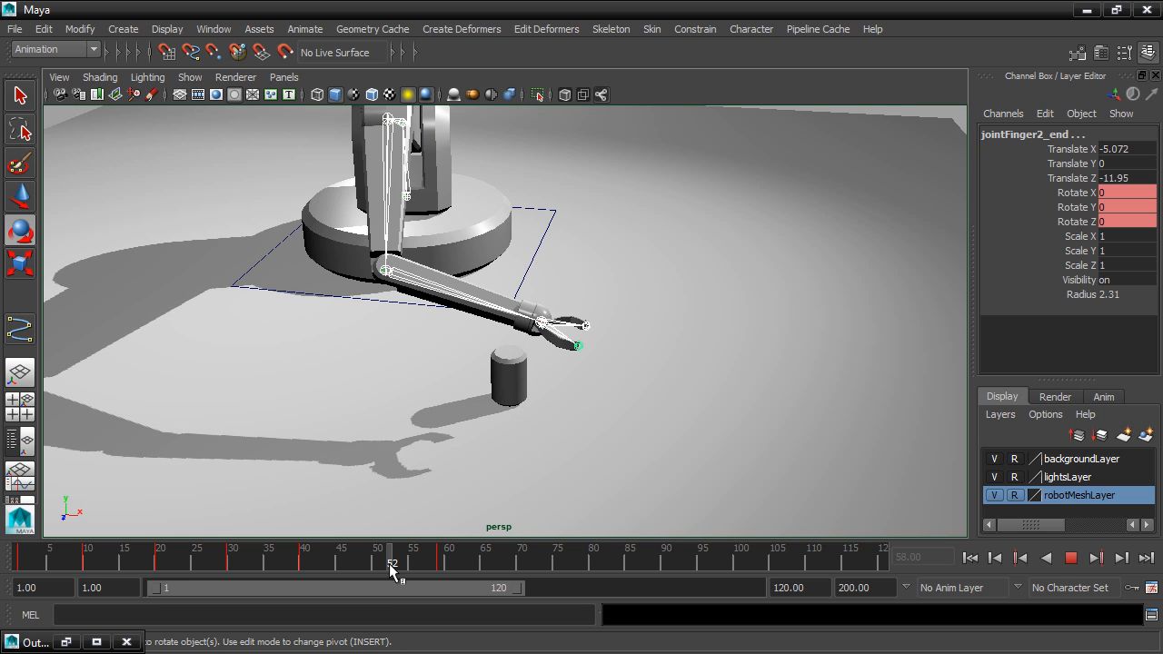
pyautogui.hotkey('alt', 'v')
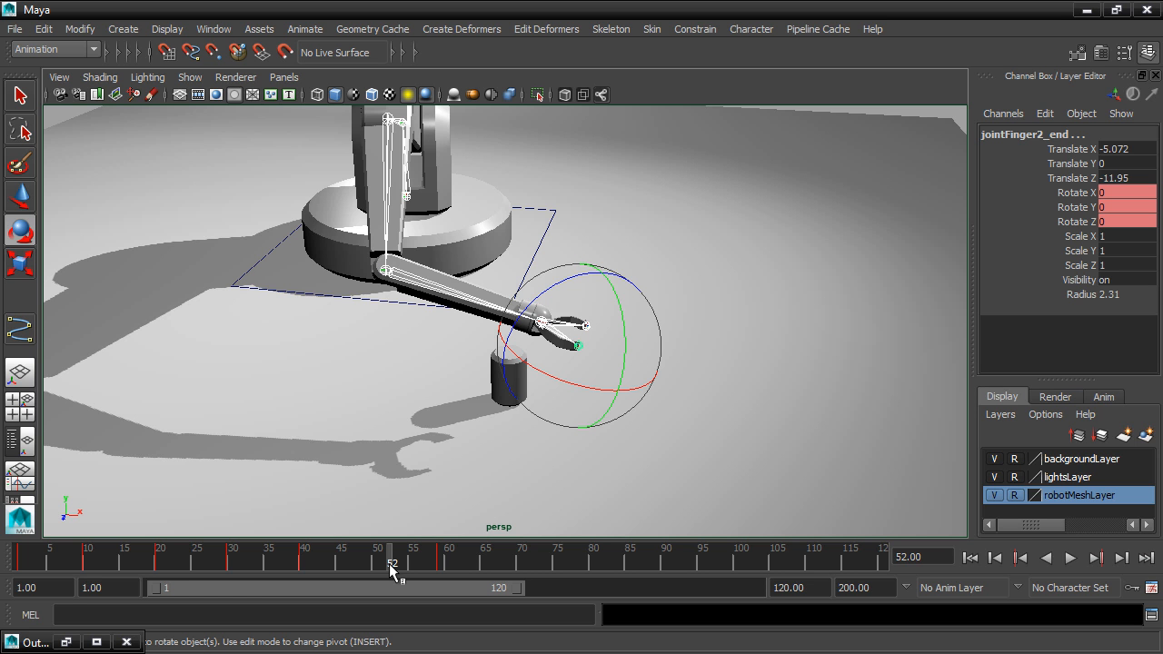
# Select jointShoulder and open its Rotate Y animation curve in the Graph Editor.
pyautogui.keyDown('alt'); pyautogui.moveTo(584, 228); pyautogui.dragTo(575, 203); pyautogui.keyUp('alt')
pyautogui.click(545, 127)
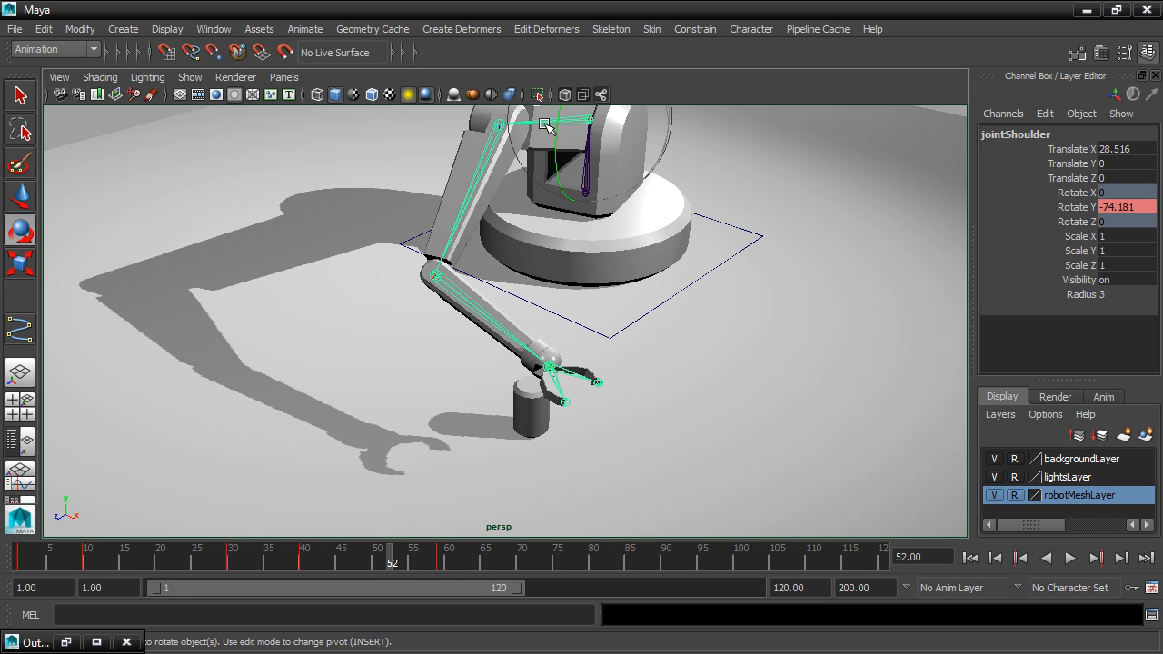
pyautogui.keyDown('alt'); pyautogui.moveTo(680, 305); pyautogui.dragTo(718, 298); pyautogui.keyUp('alt')
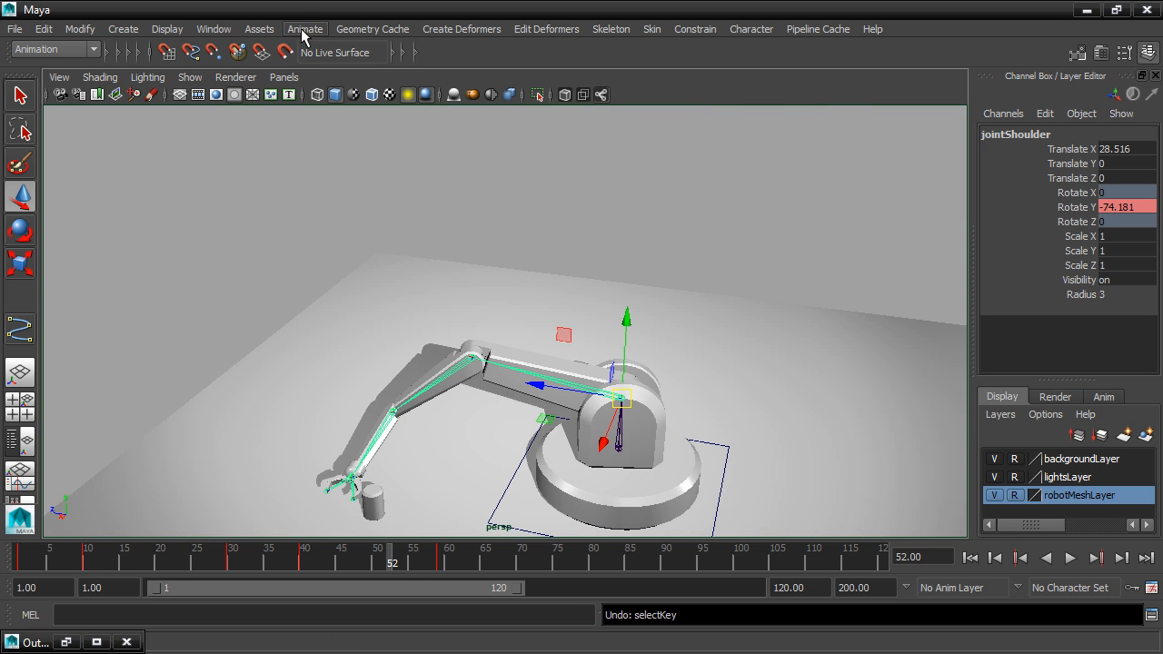
pyautogui.click(215, 30)
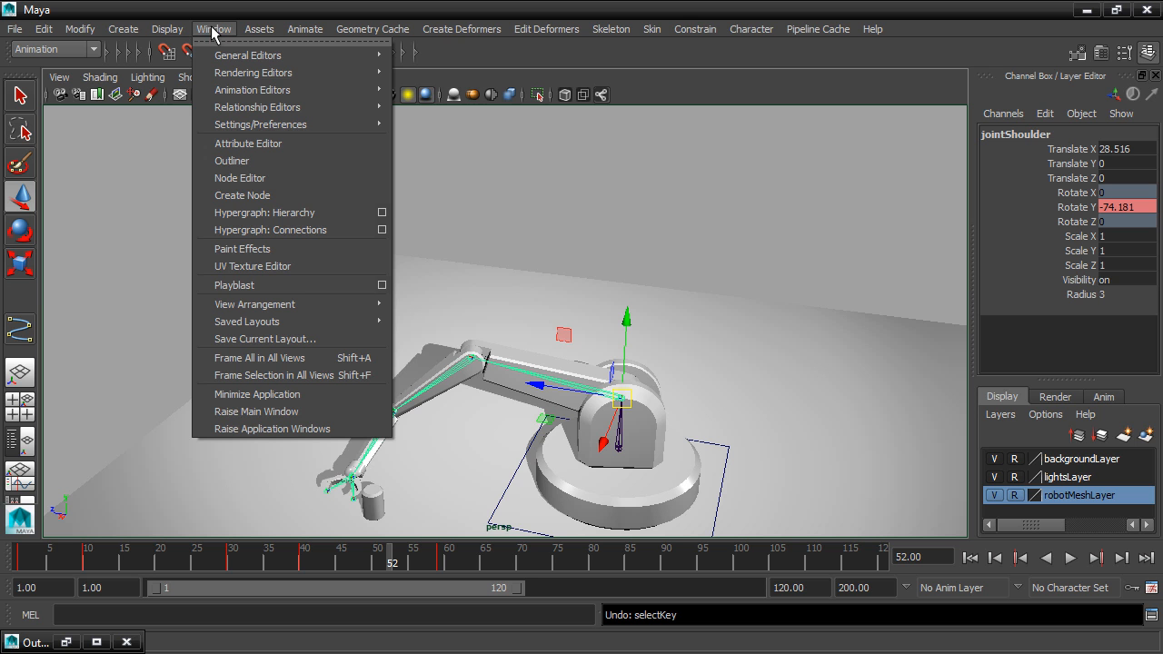
pyautogui.moveTo(278, 89)
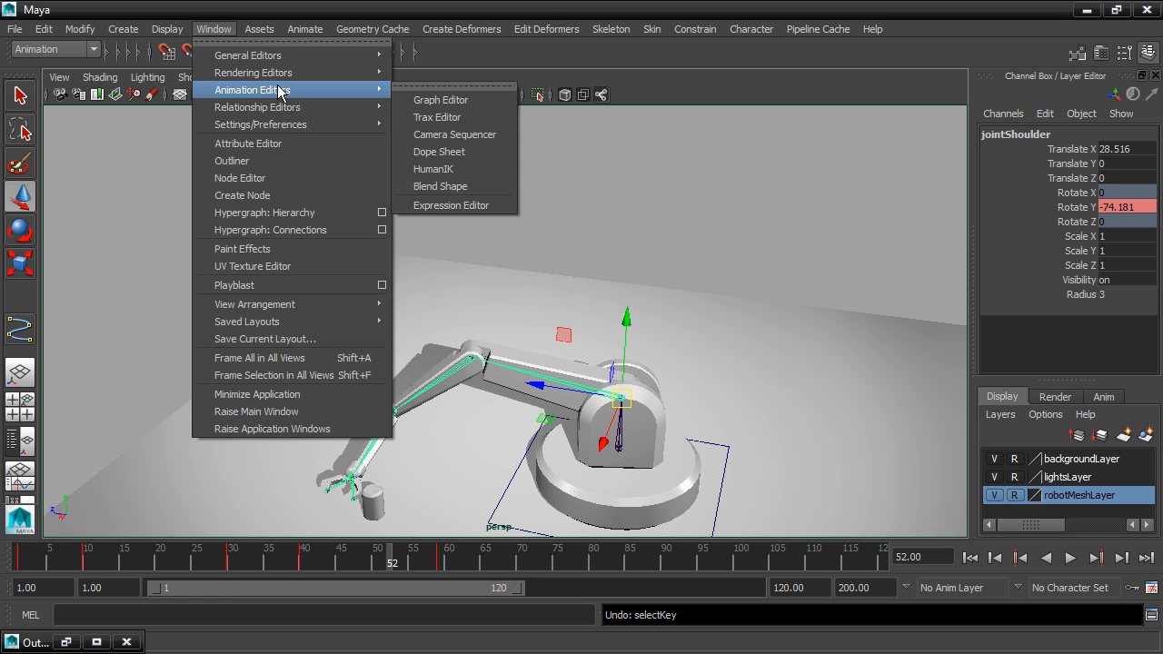
pyautogui.click(455, 99)
pyautogui.scroll(-3, 610, 210)
pyautogui.keyDown('alt'); pyautogui.moveTo(646, 195); pyautogui.dragTo(535, 169, button='middle'); pyautogui.keyUp('alt')
pyautogui.scroll(1, 610, 191)
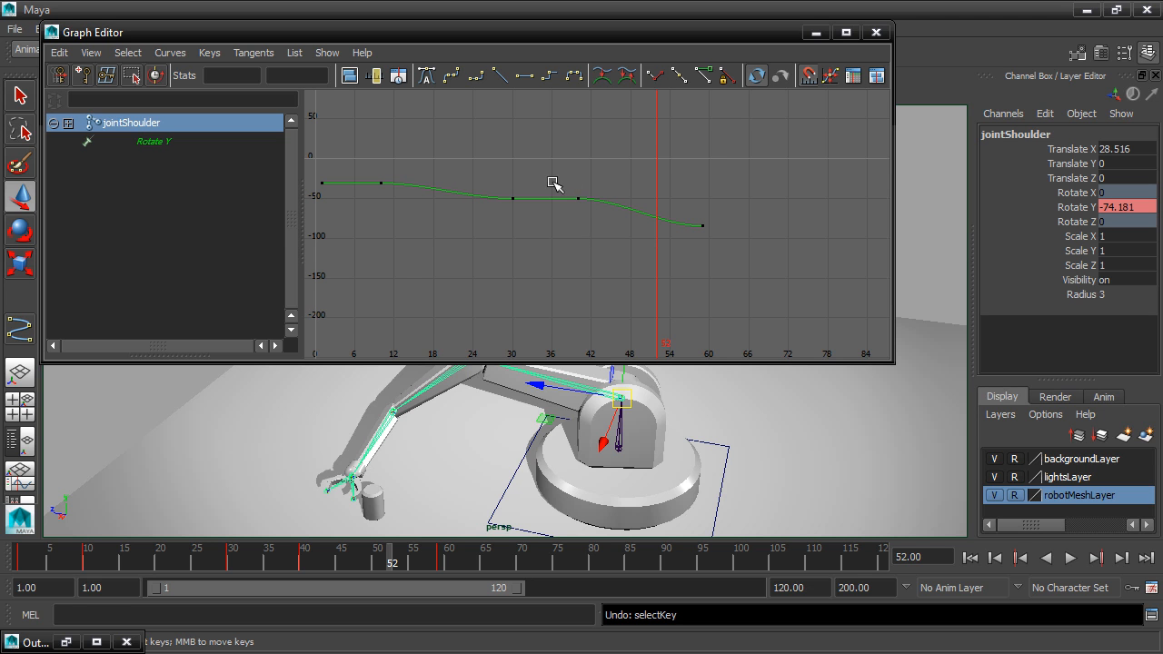
# Shift jointShoulder's Rotate Y key at frame 40 to frame 46, keeping its value at -50.382.
pyautogui.moveTo(571, 189); pyautogui.dragTo(599, 220)
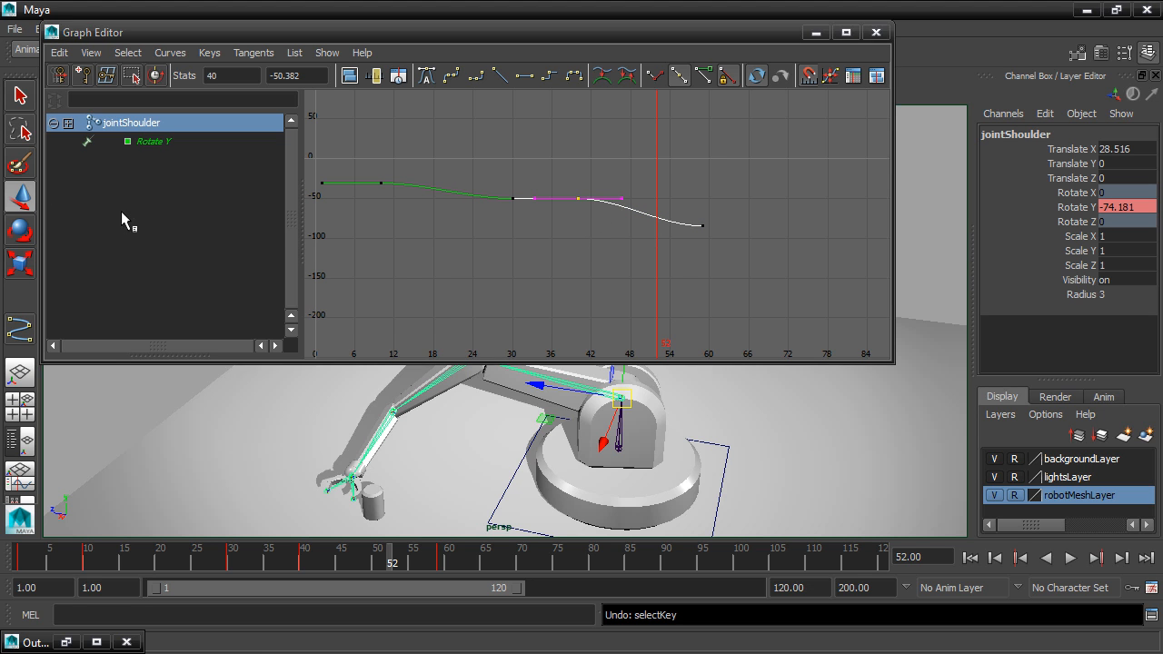
pyautogui.keyDown('shift'); pyautogui.moveTo(579, 198); pyautogui.dragTo(617, 195, button='middle'); pyautogui.keyUp('shift')
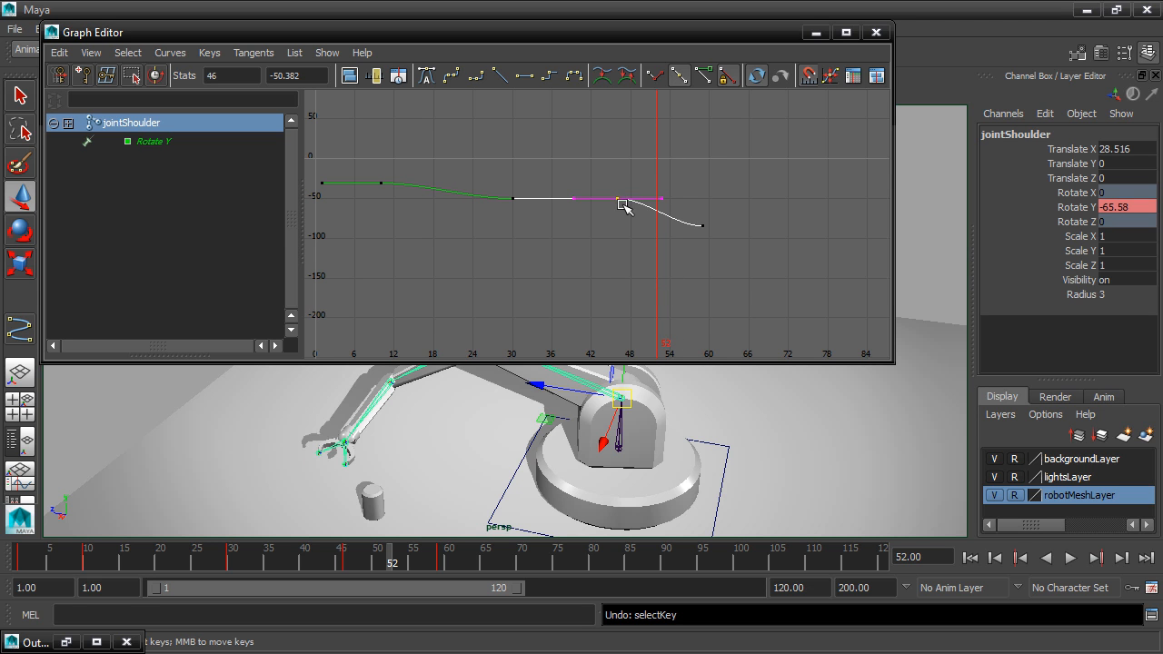
pyautogui.moveTo(621, 197)
pyautogui.keyDown('shift'); pyautogui.mouseDown(button='middle')
pyautogui.moveTo(590, 191)
pyautogui.moveTo(638, 189)
pyautogui.moveTo(617, 188)
pyautogui.mouseUp(button='middle'); pyautogui.keyUp('shift')
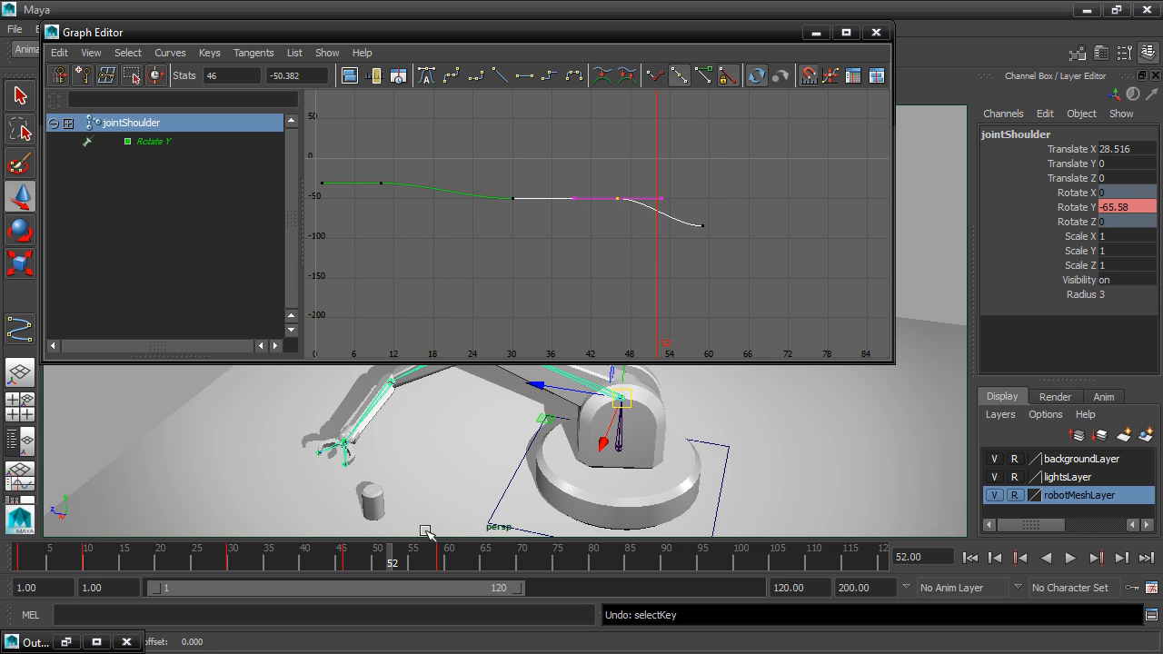
# Scrub up to frame 59 to examine the gripper's approach to the cylinder up close, and close the Graph Editor.
pyautogui.moveTo(394, 563); pyautogui.dragTo(442, 560)
pyautogui.keyDown('alt'); pyautogui.moveTo(427, 480); pyautogui.dragTo(607, 429); pyautogui.keyUp('alt')
pyautogui.keyDown('alt'); pyautogui.moveTo(606, 429); pyautogui.dragTo(567, 393, button='middle'); pyautogui.keyUp('alt')
pyautogui.scroll(2, 556, 416)
pyautogui.moveTo(565, 362); pyautogui.dragTo(565, 236)
pyautogui.hotkey('alt', 'v')
pyautogui.moveTo(432, 563)
pyautogui.mouseDown()
pyautogui.moveTo(412, 565)
pyautogui.moveTo(428, 562)
pyautogui.mouseUp()
pyautogui.scroll(2, 499, 457)
pyautogui.keyDown('alt'); pyautogui.moveTo(500, 457); pyautogui.dragTo(566, 387, button='middle'); pyautogui.keyUp('alt')
pyautogui.scroll(6, 565, 387)
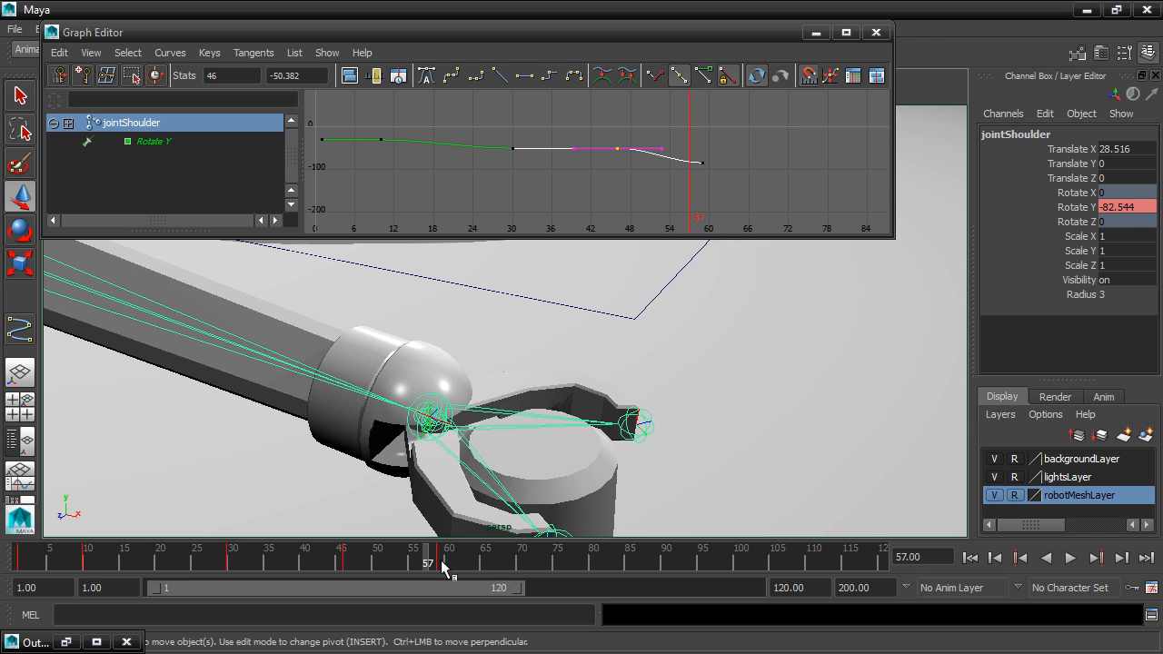
pyautogui.moveTo(429, 563)
pyautogui.mouseDown()
pyautogui.moveTo(411, 563)
pyautogui.moveTo(441, 563)
pyautogui.mouseUp()
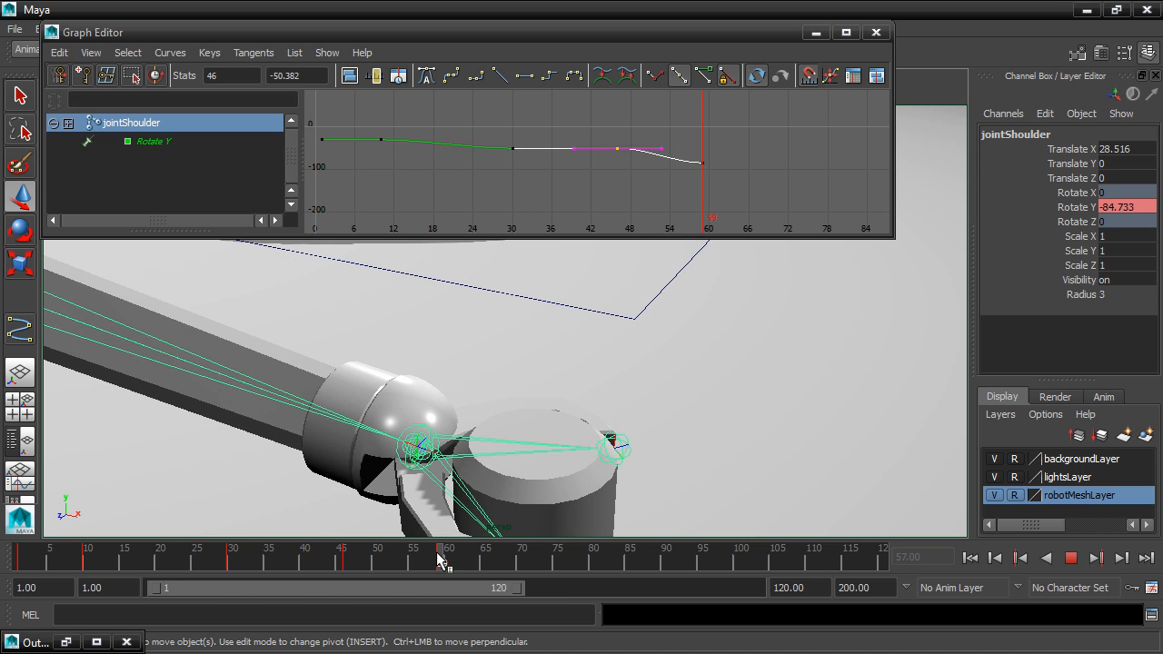
pyautogui.scroll(-5, 659, 372)
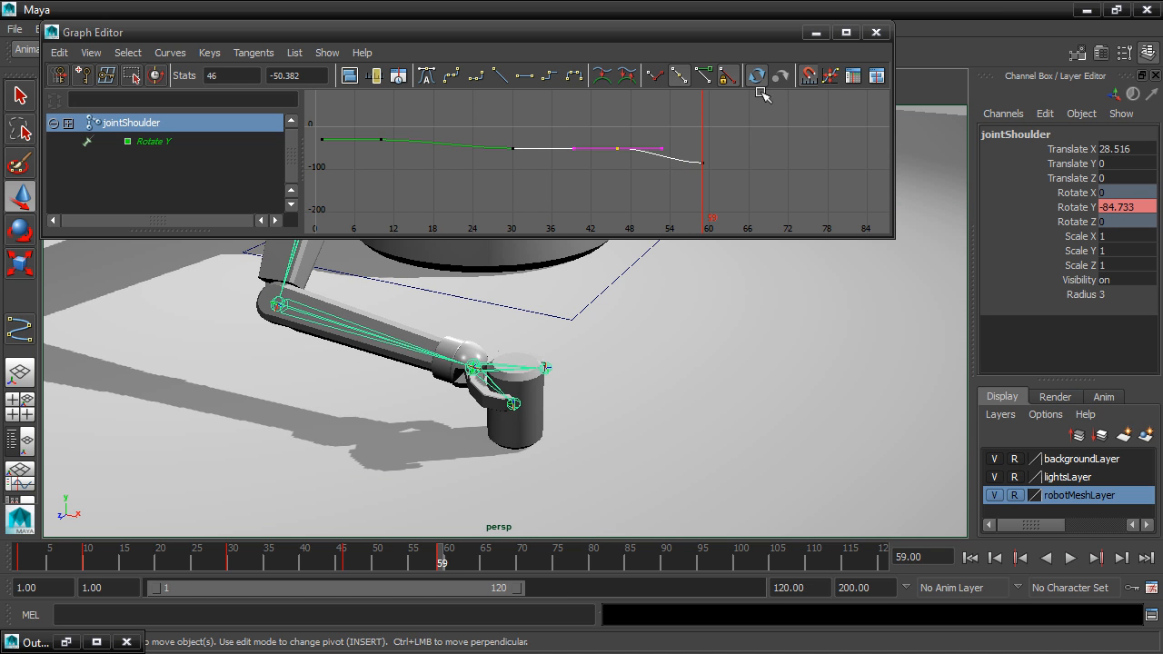
pyautogui.click(876, 32)
pyautogui.scroll(-3, 811, 312)
pyautogui.keyDown('alt'); pyautogui.moveTo(812, 311); pyautogui.dragTo(676, 356); pyautogui.keyUp('alt')
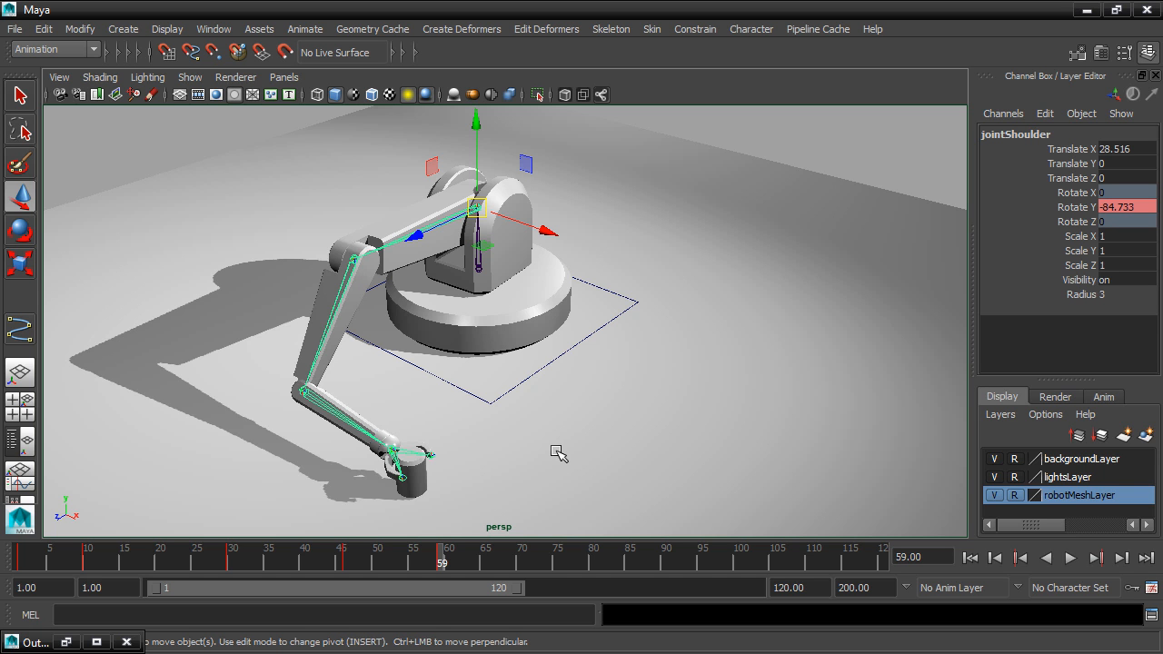
# Frame the view on the cylinder, select both gripper finger joints and key their rotation at frame 65.
pyautogui.click(418, 466)
pyautogui.press('f')
pyautogui.click(636, 389)
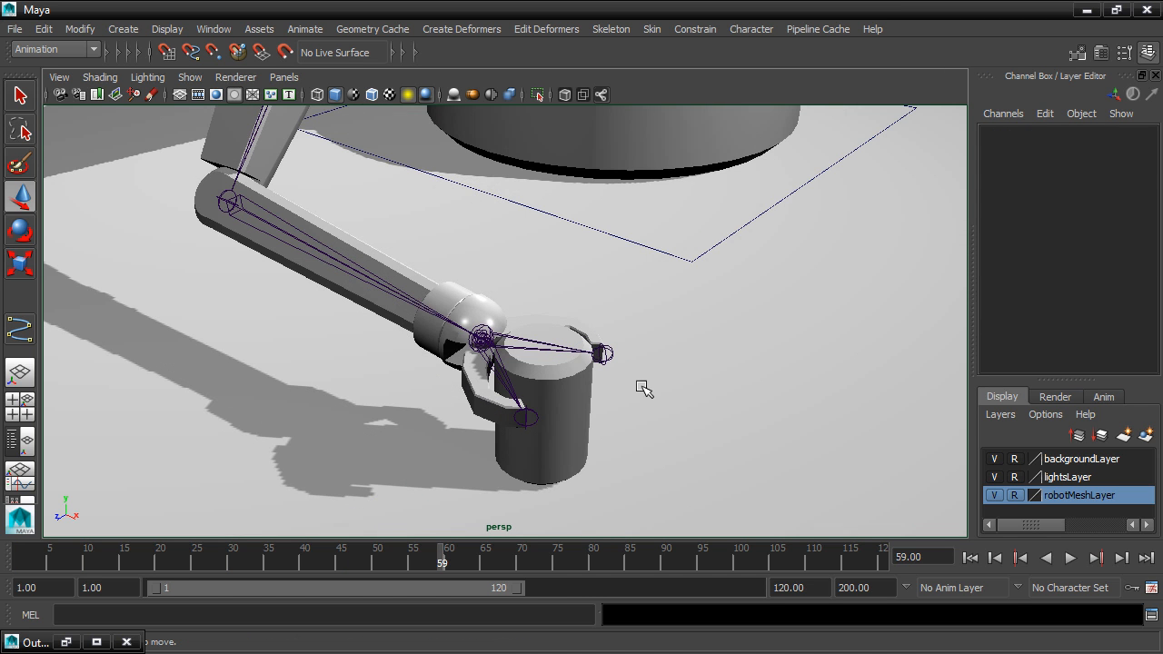
pyautogui.keyDown('alt'); pyautogui.moveTo(701, 398); pyautogui.dragTo(661, 407); pyautogui.keyUp('alt')
pyautogui.moveTo(543, 386)
pyautogui.keyDown('alt'); pyautogui.mouseDown()
pyautogui.moveTo(555, 394)
pyautogui.moveTo(530, 397)
pyautogui.mouseUp(); pyautogui.keyUp('alt')
pyautogui.moveTo(447, 556)
pyautogui.mouseDown()
pyautogui.moveTo(358, 555)
pyautogui.moveTo(442, 558)
pyautogui.mouseUp()
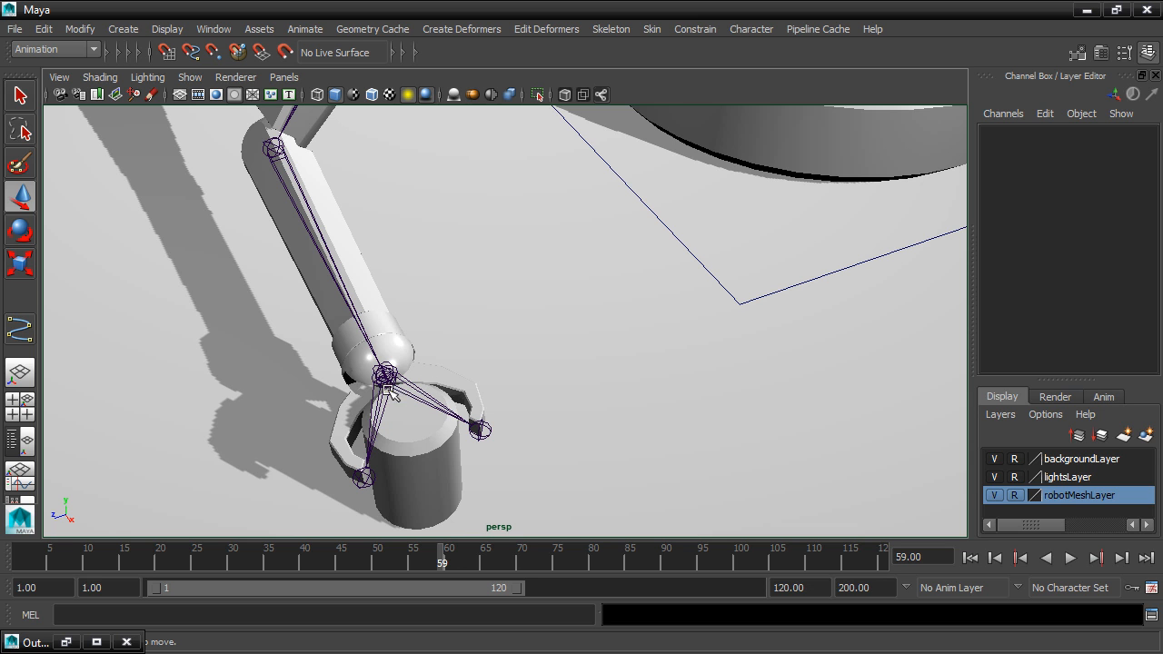
pyautogui.click(432, 391)
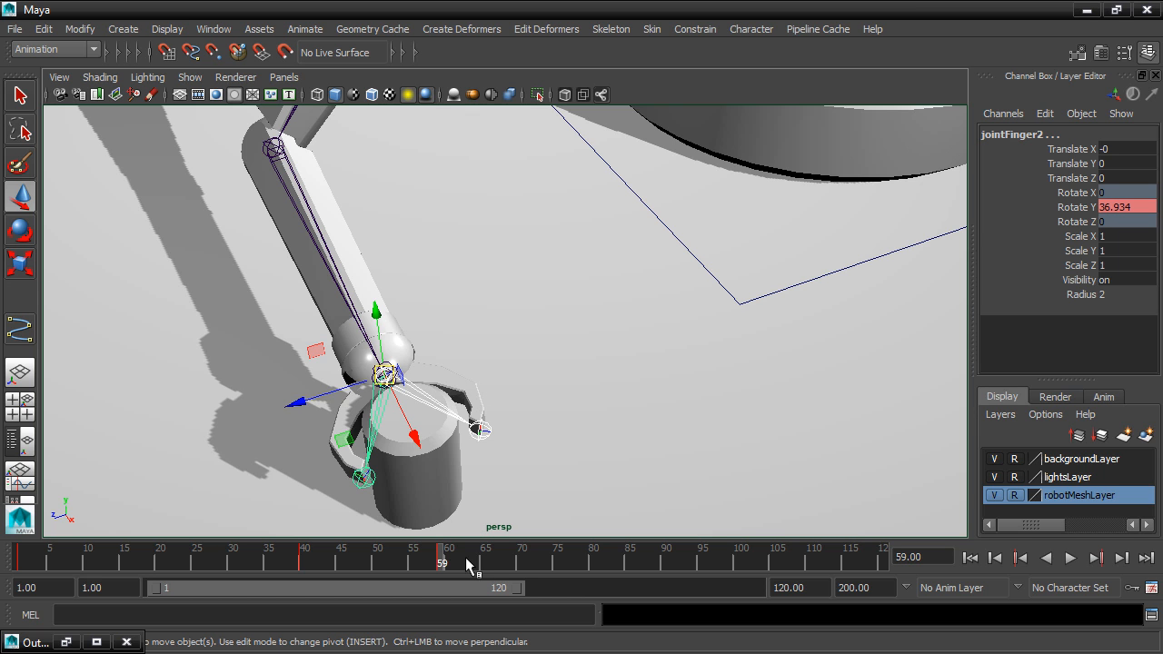
pyautogui.hotkey('alt', 'v')
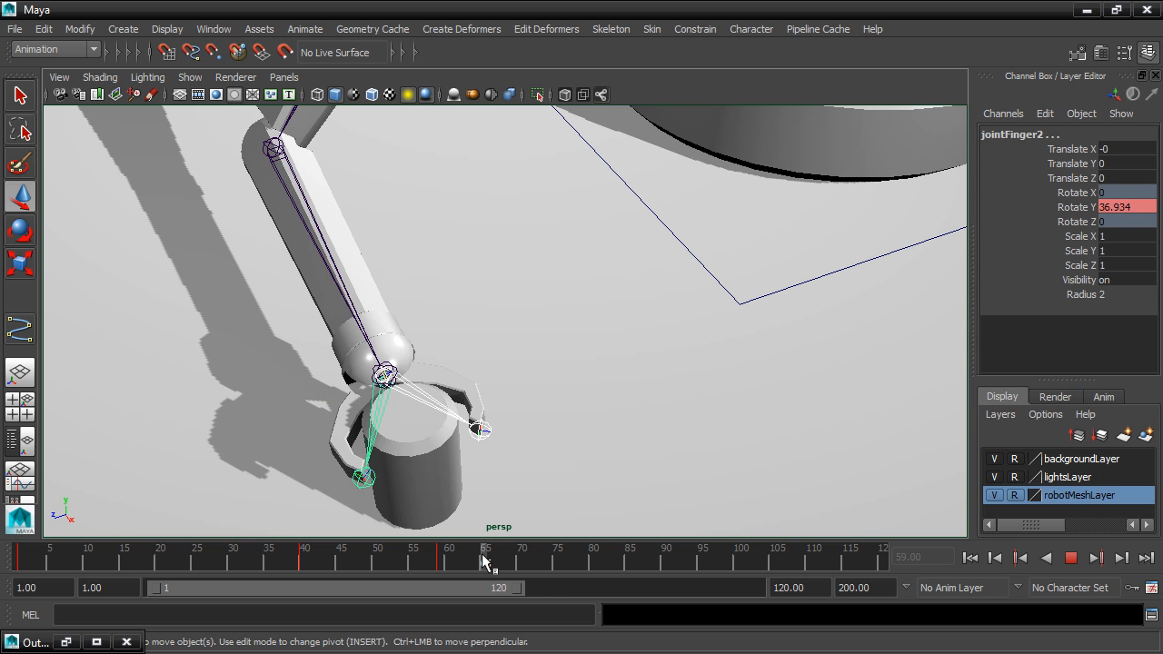
pyautogui.click(484, 560)
# At frame 75, rotate both finger joints to about 44.4° in Y so they close around the cylinder.
pyautogui.moveTo(482, 558)
pyautogui.mouseDown()
pyautogui.moveTo(445, 568)
pyautogui.moveTo(485, 556)
pyautogui.moveTo(556, 567)
pyautogui.mouseUp()
pyautogui.click(20, 230)
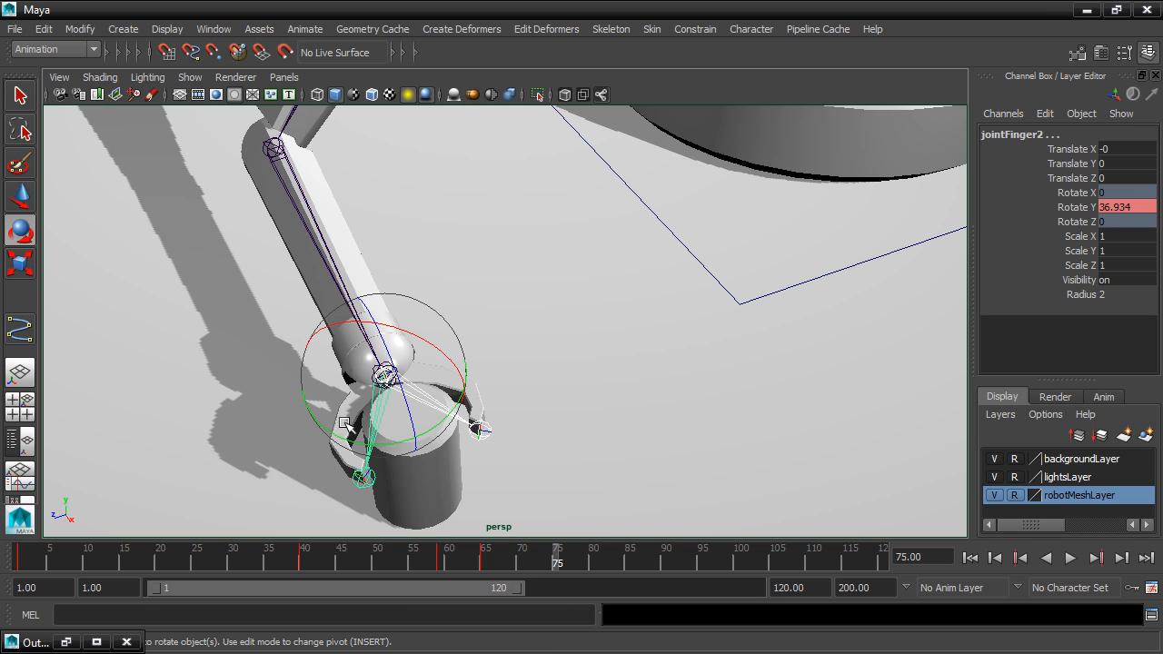
pyautogui.doubleClick(22, 231)
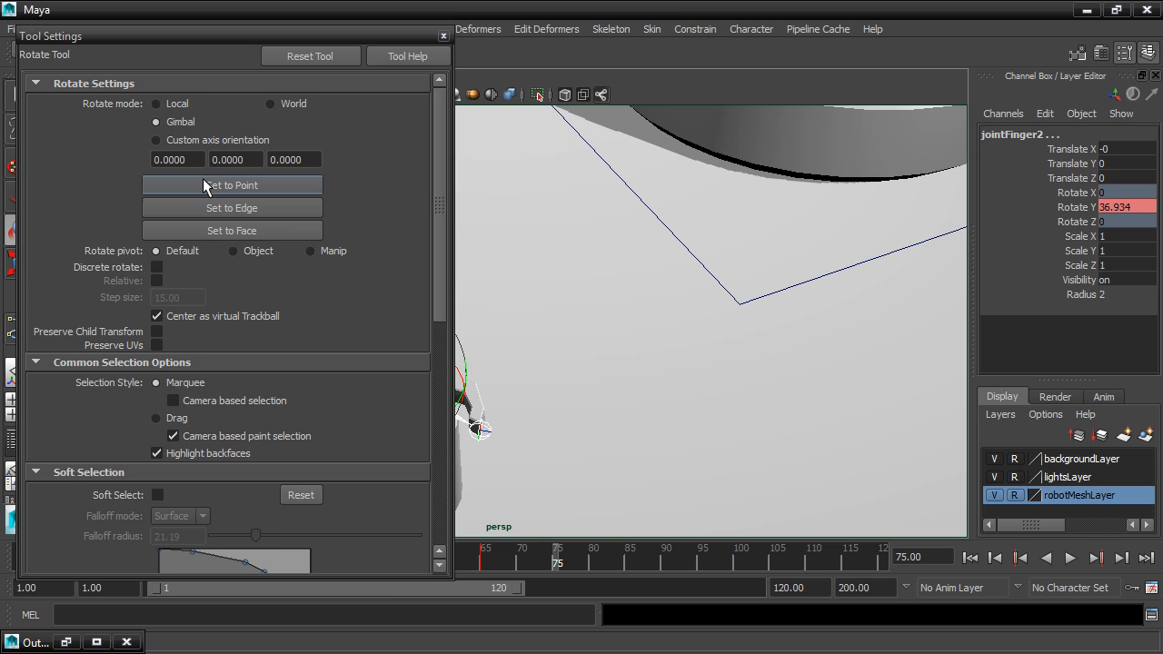
pyautogui.click(443, 35)
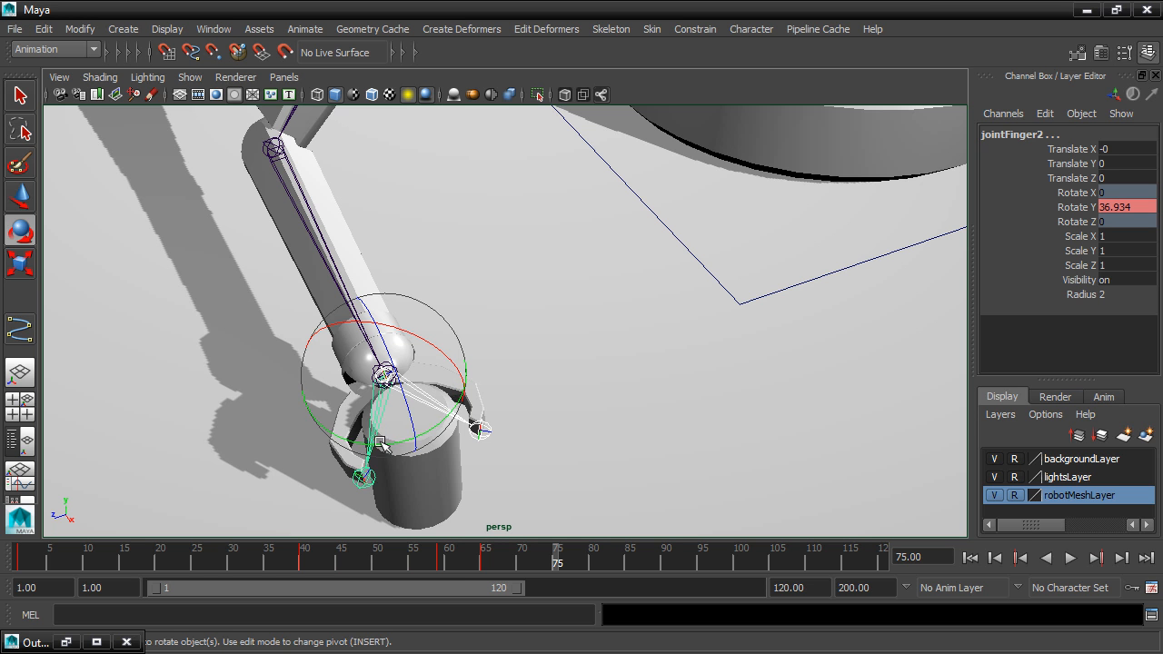
pyautogui.moveTo(360, 444); pyautogui.dragTo(340, 437)
pyautogui.scroll(3, 439, 446)
pyautogui.keyDown('alt'); pyautogui.moveTo(439, 446); pyautogui.dragTo(592, 329); pyautogui.keyUp('alt')
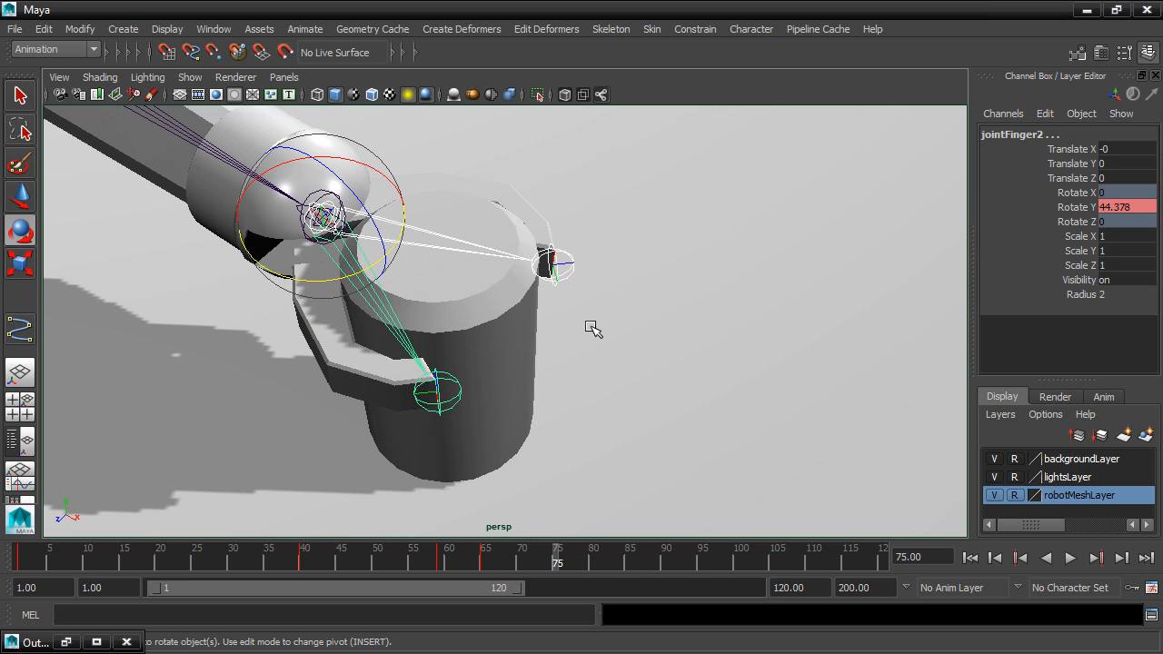
# Scrub through the fingers' closing motion to check the grip, ending at frame 75.
pyautogui.hotkey('alt', 'v')
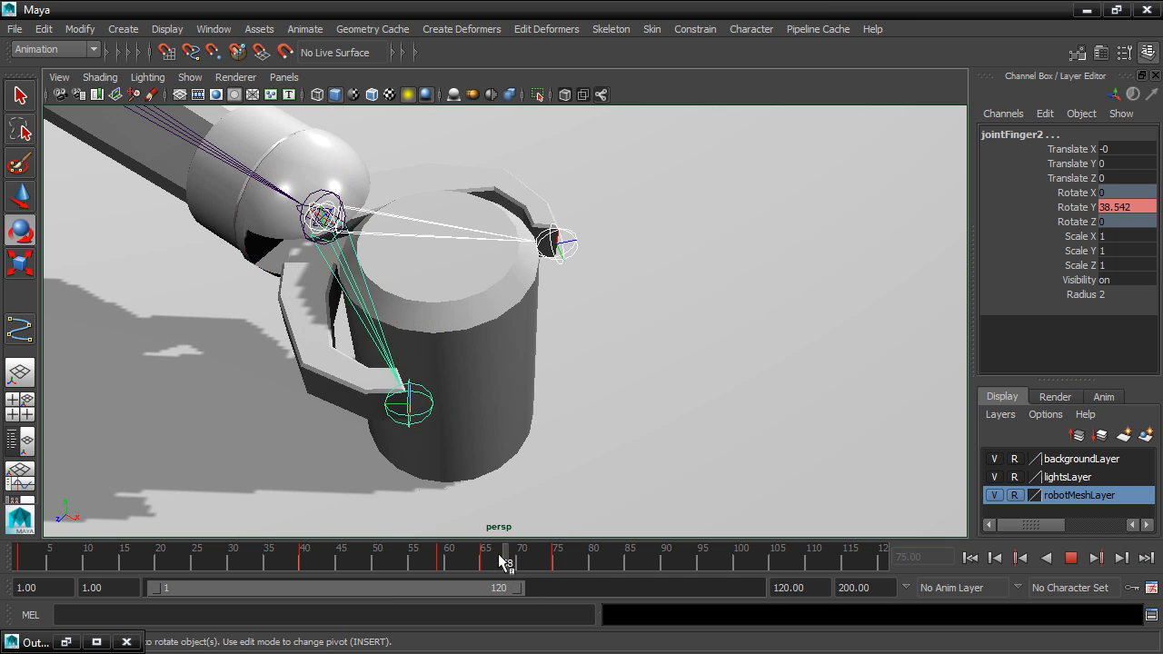
pyautogui.moveTo(229, 545); pyautogui.dragTo(629, 566)
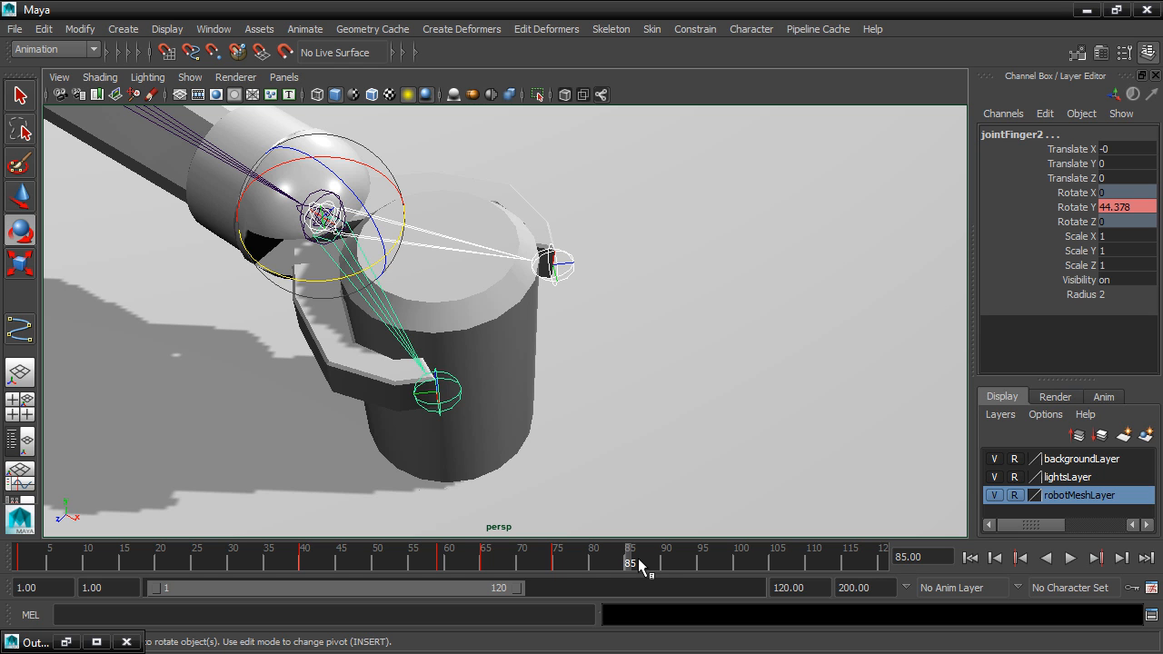
pyautogui.hotkey('alt', 'v')
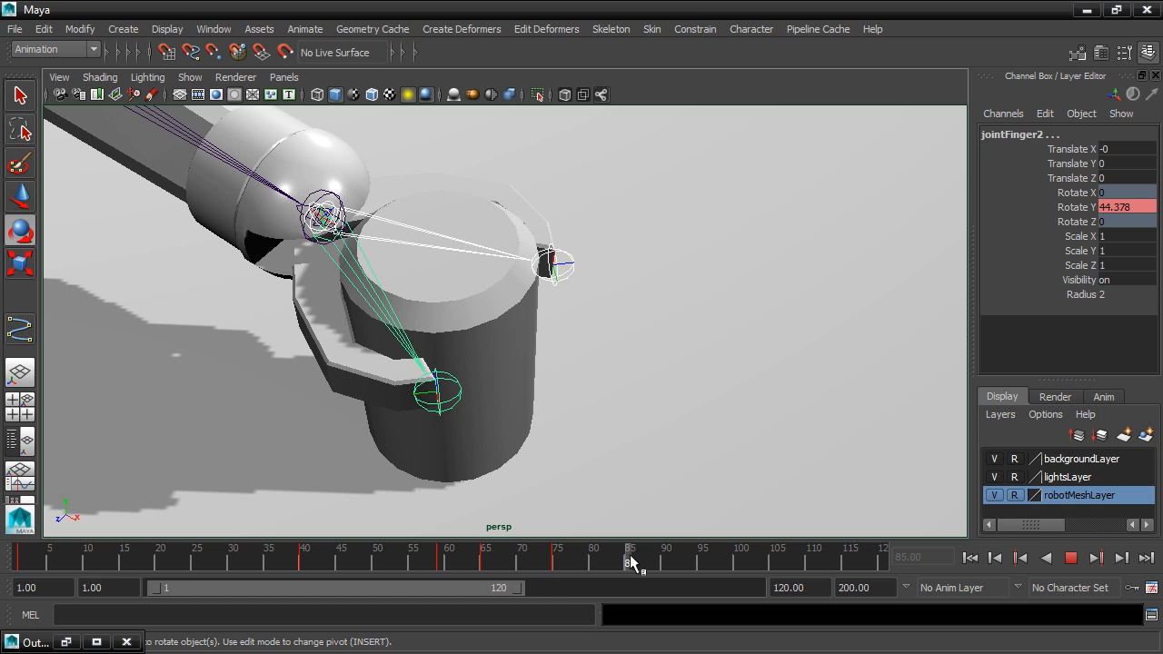
pyautogui.moveTo(631, 556); pyautogui.dragTo(631, 555)
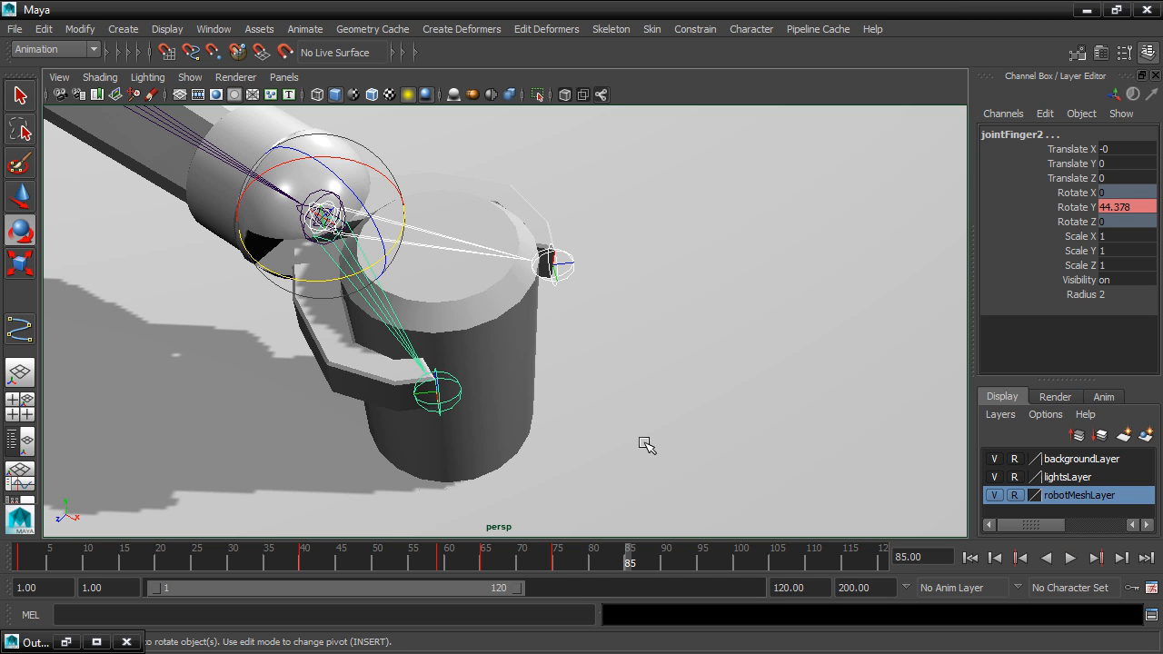
pyautogui.scroll(-6, 644, 475)
pyautogui.keyDown('alt'); pyautogui.moveTo(660, 478); pyautogui.dragTo(568, 473); pyautogui.keyUp('alt')
pyautogui.moveTo(631, 559); pyautogui.dragTo(557, 571)
# Select the entire joint hierarchy under jointSwivel and key its rotation at frame 75.
pyautogui.scroll(-5, 667, 387)
pyautogui.keyDown('alt'); pyautogui.moveTo(677, 345); pyautogui.dragTo(607, 388, button='middle'); pyautogui.keyUp('alt')
pyautogui.click(652, 242)
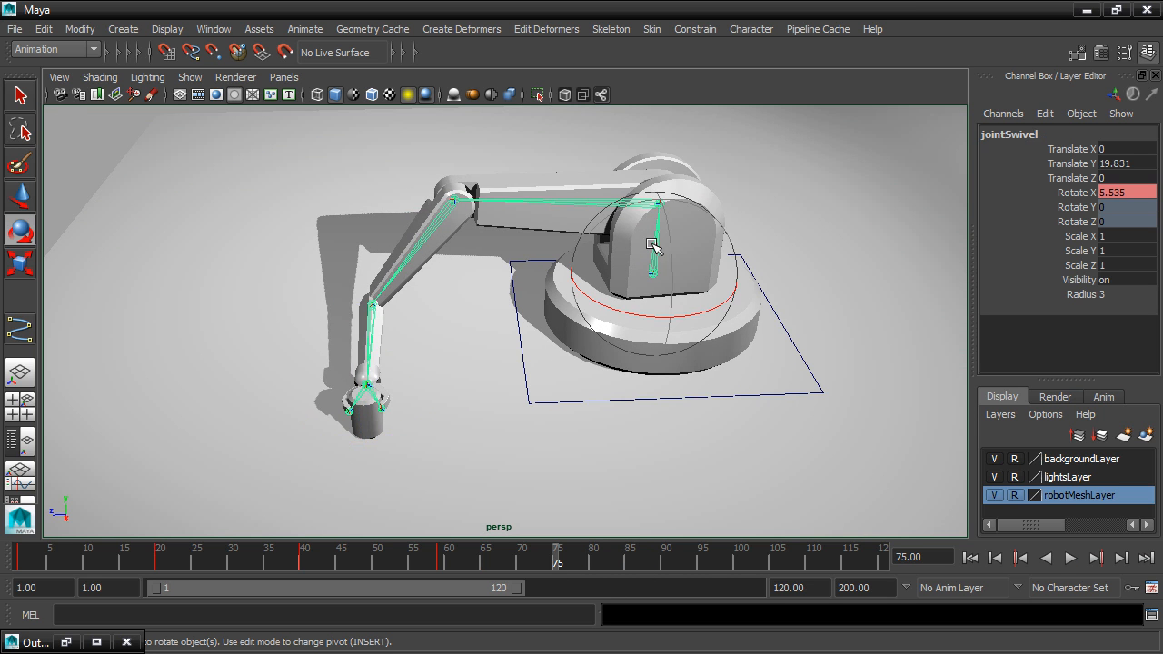
pyautogui.click(42, 31)
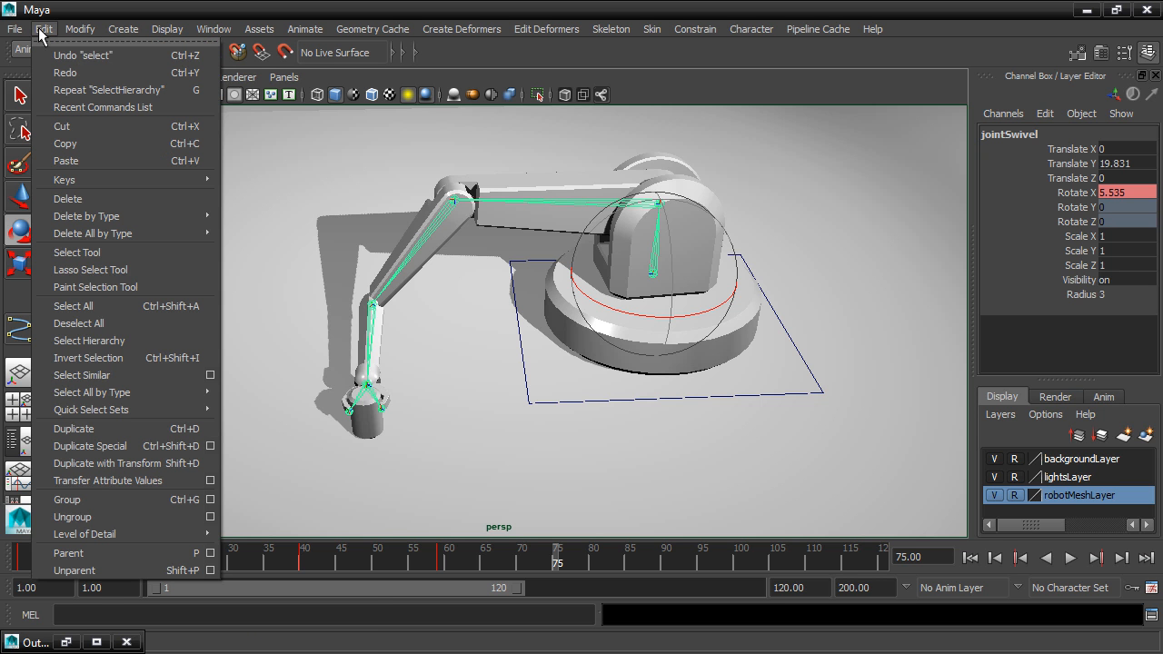
pyautogui.click(102, 341)
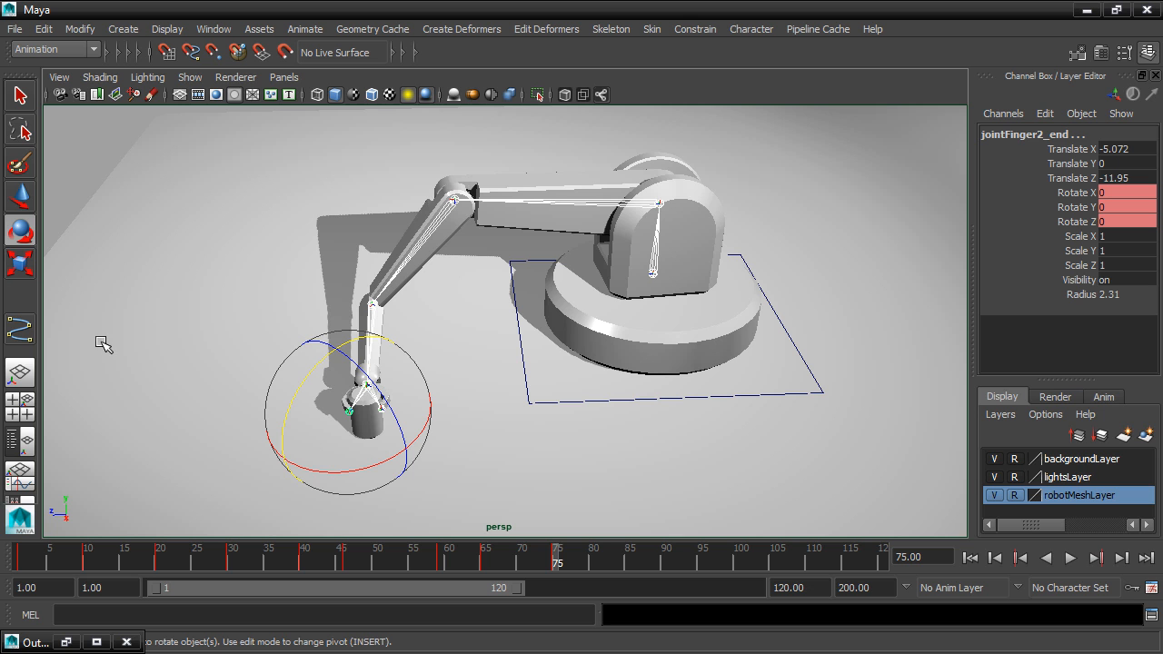
# At frame 95, raise and extend the arm, rotating jointSwivel to about -90.4° in X and jointForearm to about -11.8° in Z.
pyautogui.moveTo(556, 557)
pyautogui.mouseDown()
pyautogui.moveTo(461, 566)
pyautogui.moveTo(543, 568)
pyautogui.mouseUp()
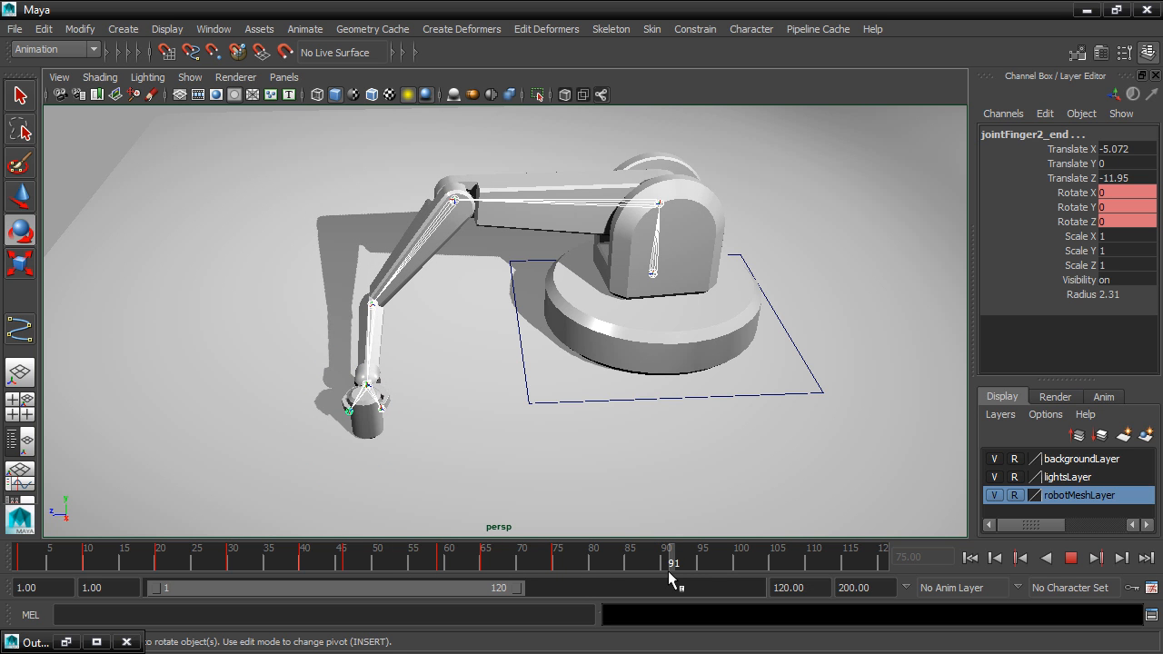
pyautogui.moveTo(699, 568); pyautogui.dragTo(699, 569)
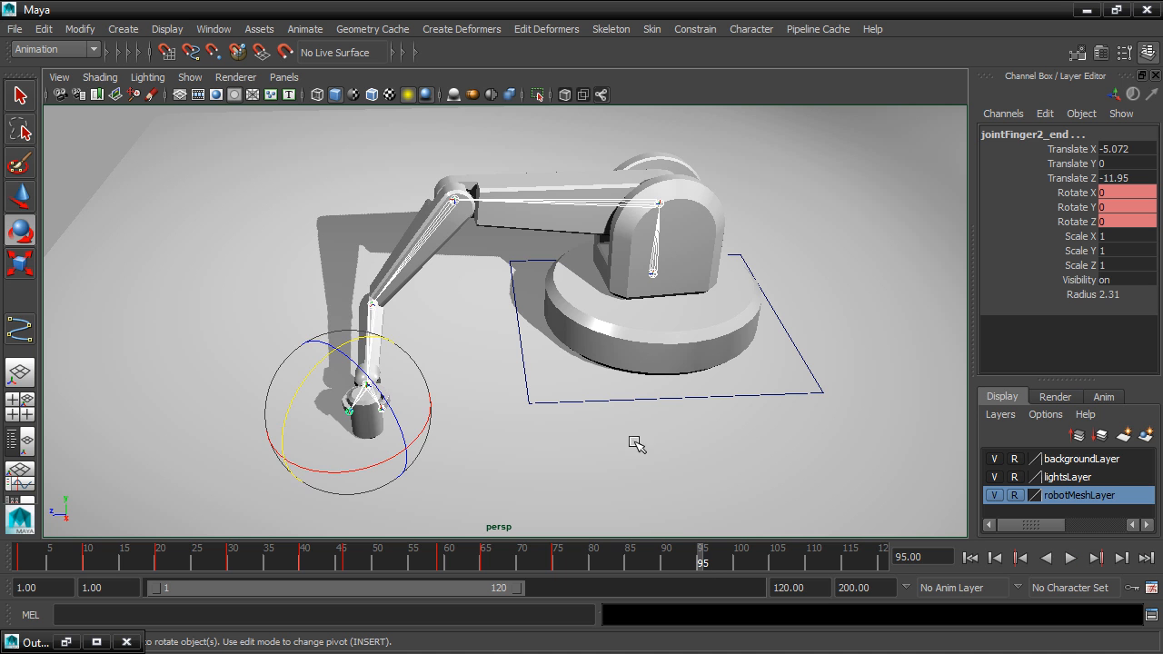
pyautogui.click(605, 202)
pyautogui.moveTo(600, 161); pyautogui.dragTo(646, 124)
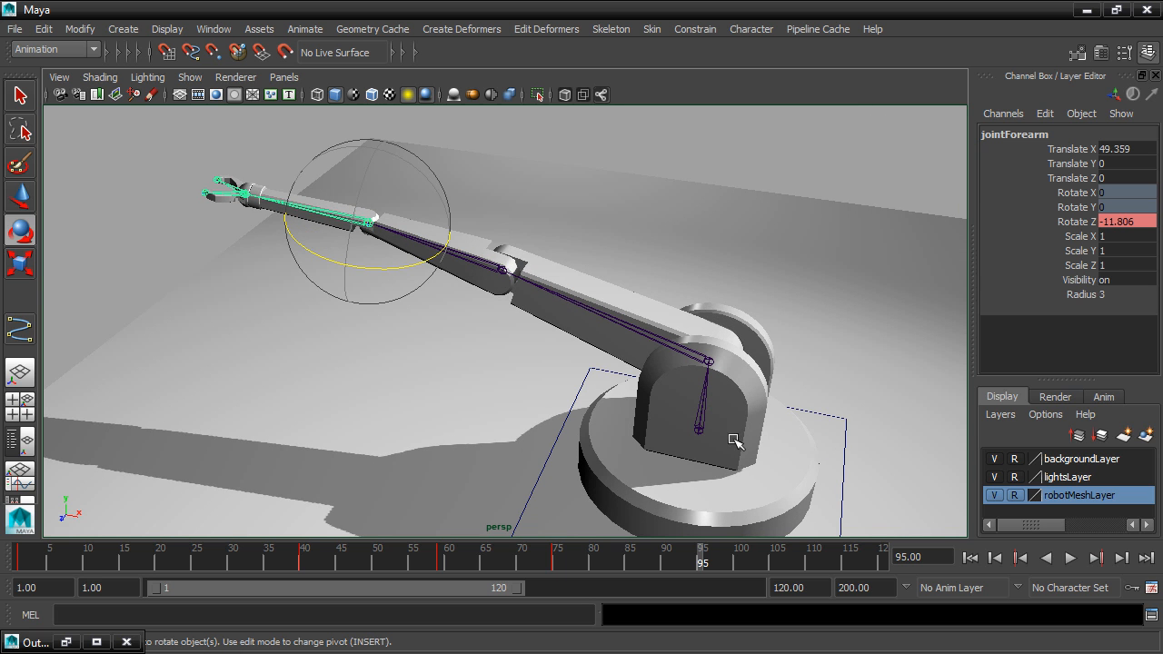
# Select the full joint hierarchy from jointSwivel and key its rotation at frame 95.
pyautogui.click(698, 423)
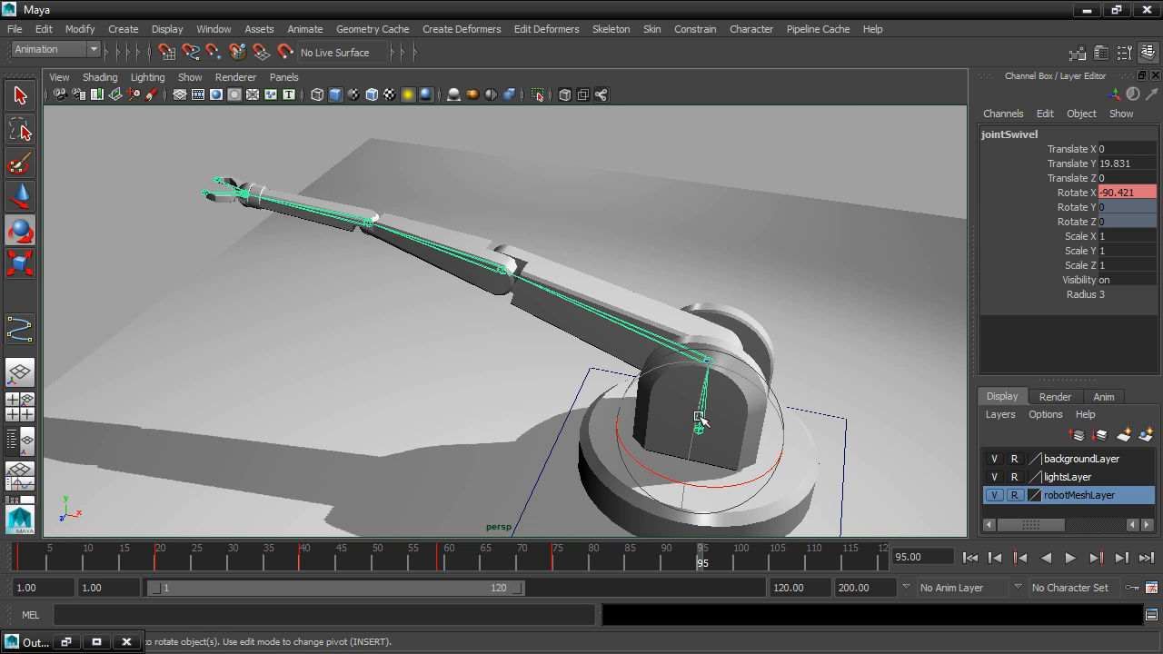
pyautogui.click(44, 29)
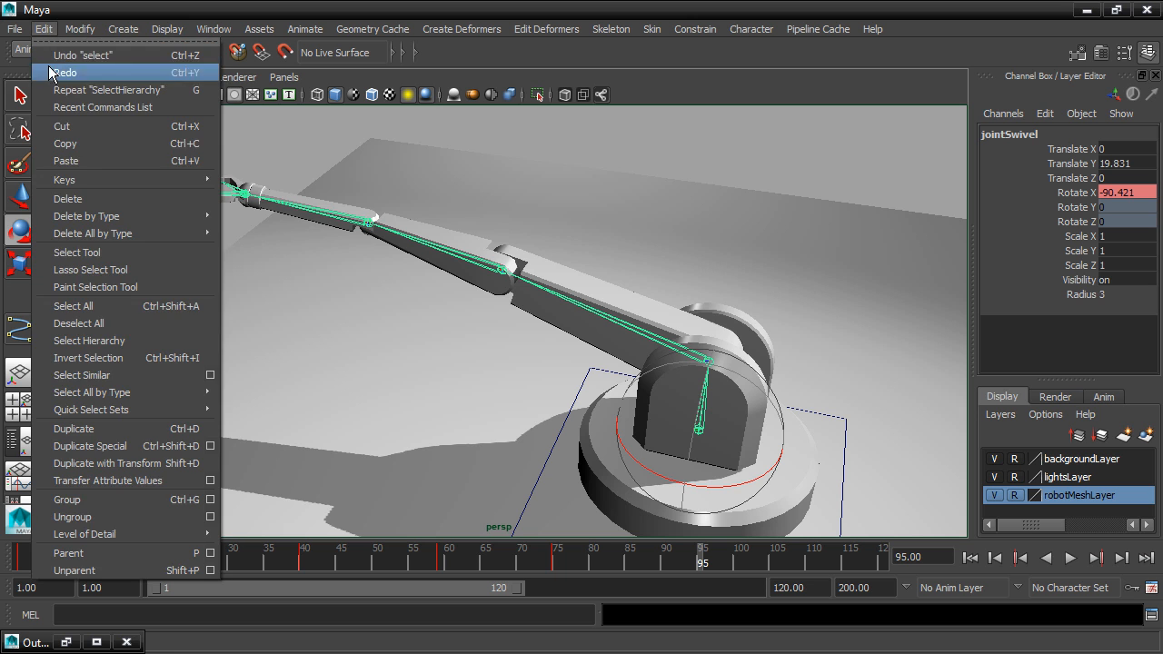
pyautogui.click(88, 337)
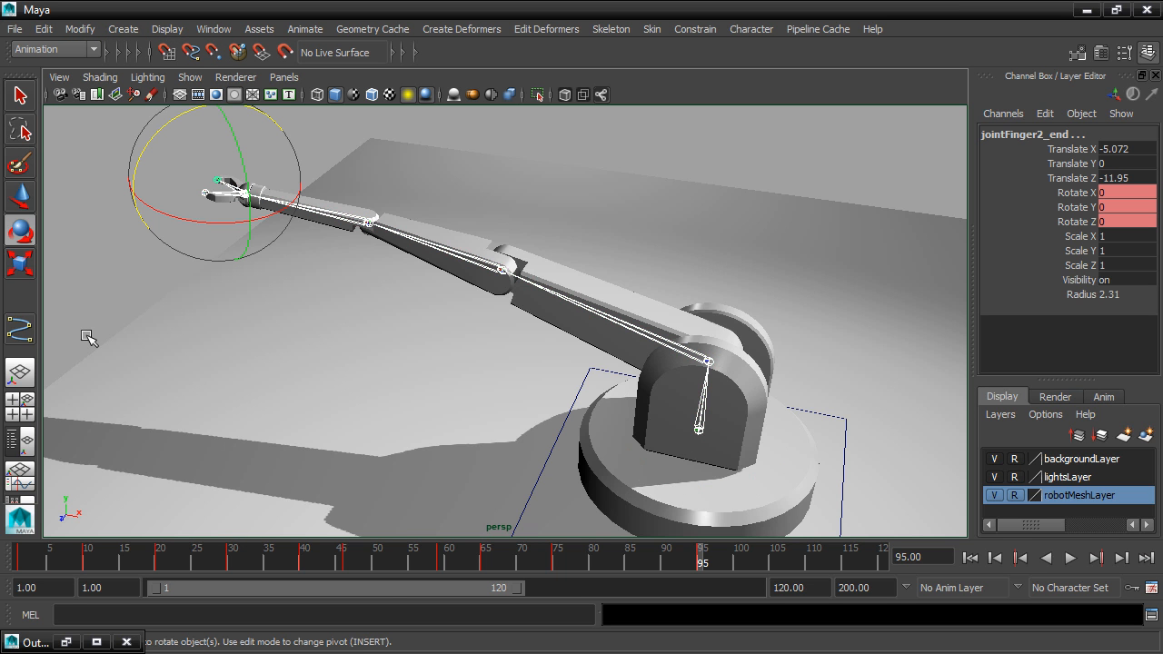
# Zoom out to show the whole scene and play the arm animation from the first frame.
pyautogui.scroll(-8, 355, 340)
pyautogui.keyDown('alt'); pyautogui.moveTo(458, 368); pyautogui.dragTo(431, 325, button='middle'); pyautogui.keyUp('alt')
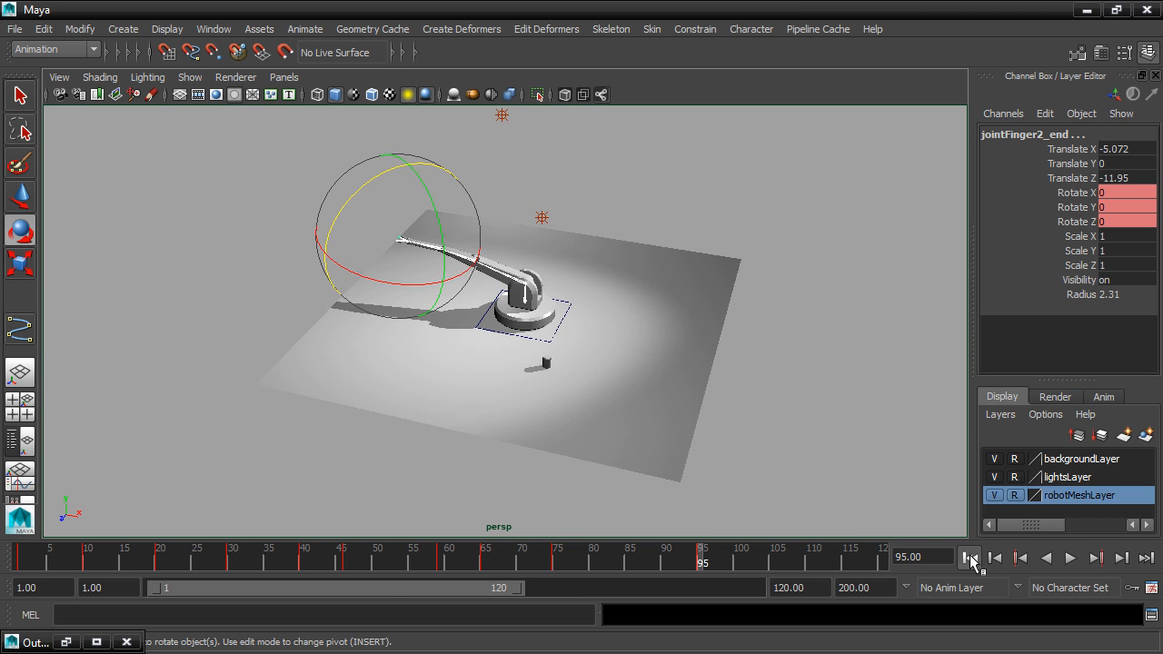
pyautogui.click(971, 558)
pyautogui.click(1070, 558)
pyautogui.scroll(5, 864, 459)
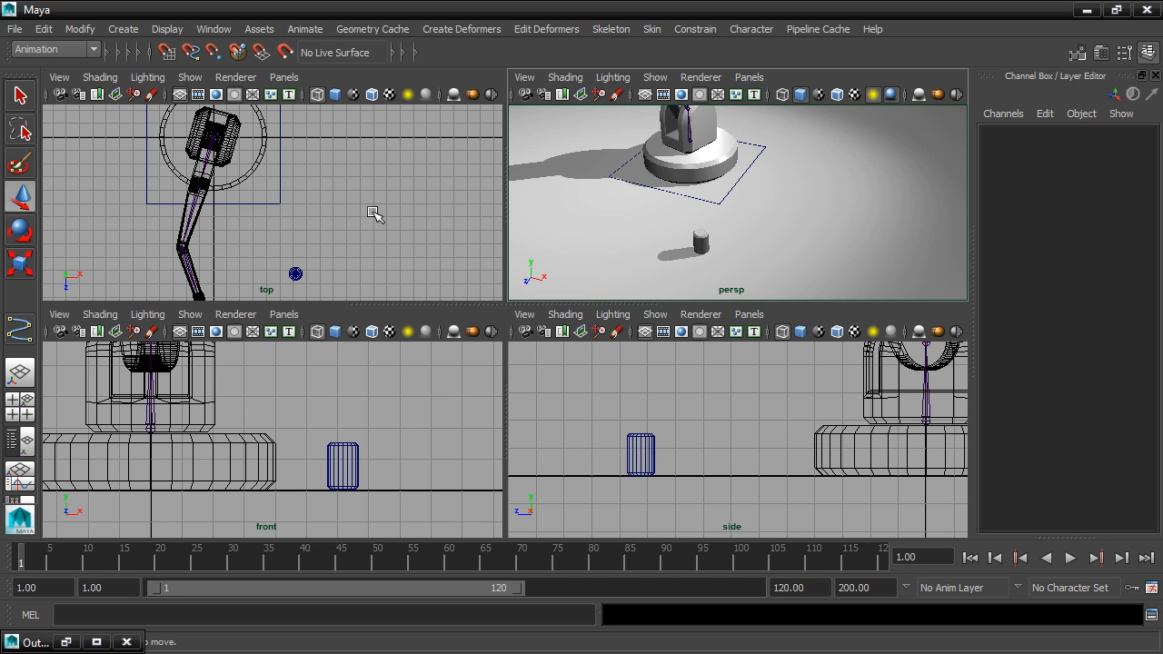
# Create a locator at the origin and set its local scale to 20 in X, Y and Z.
pyautogui.click(124, 30)
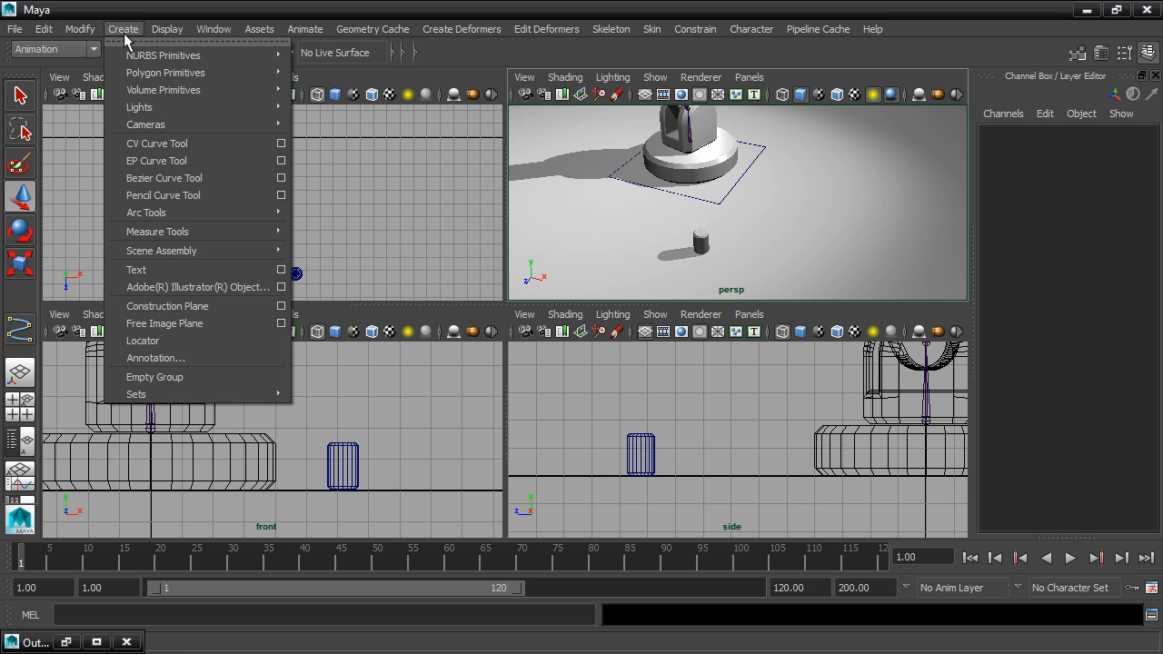
pyautogui.click(169, 340)
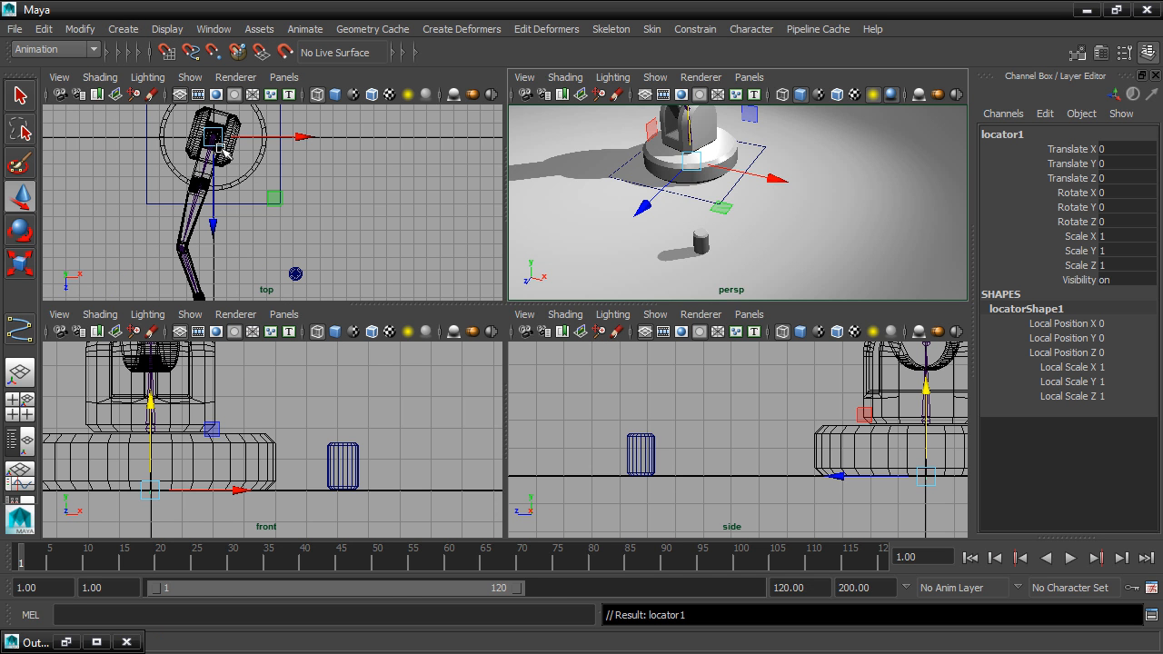
pyautogui.click(1124, 365)
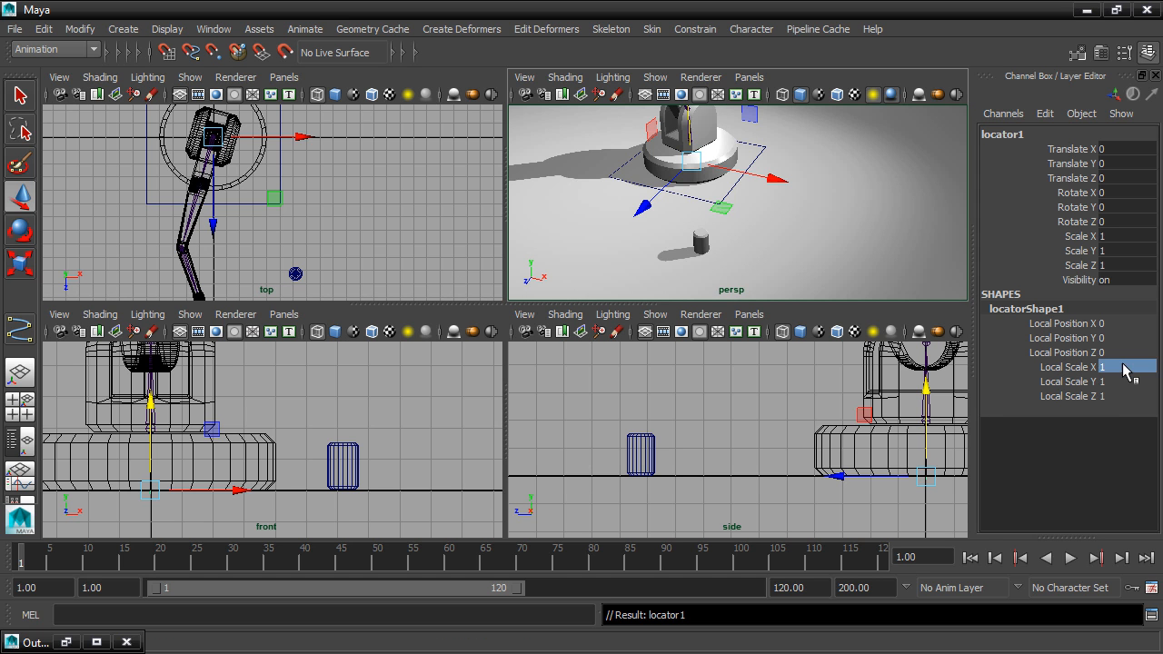
pyautogui.moveTo(1124, 368); pyautogui.dragTo(1132, 400)
pyautogui.write('20')
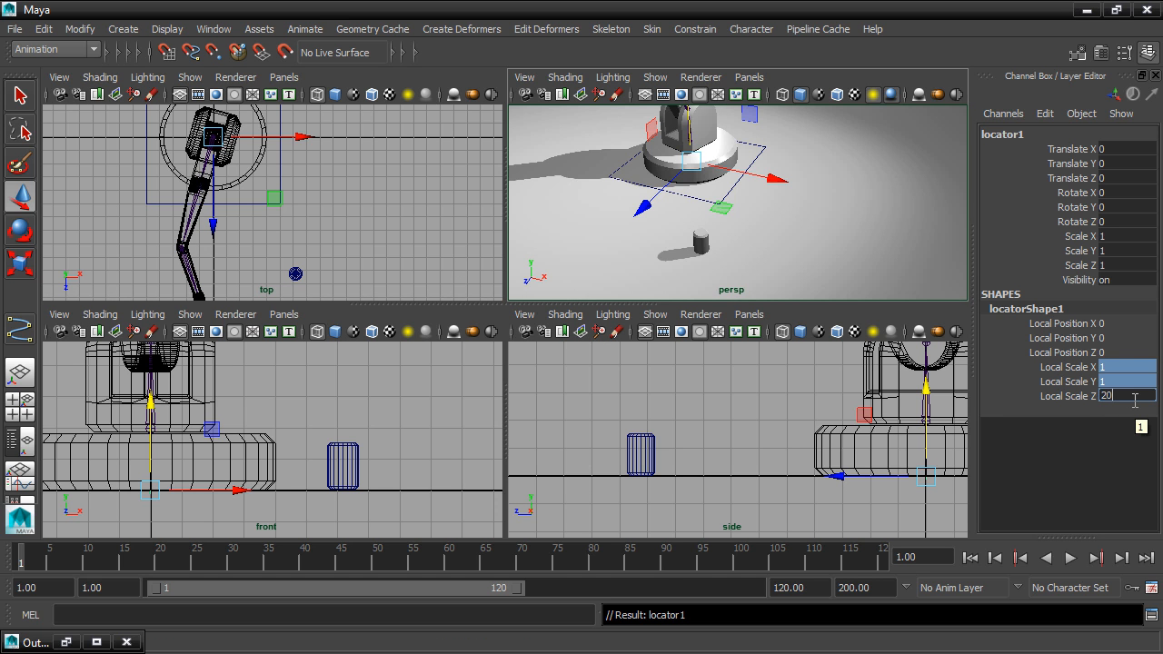
pyautogui.press('Return')
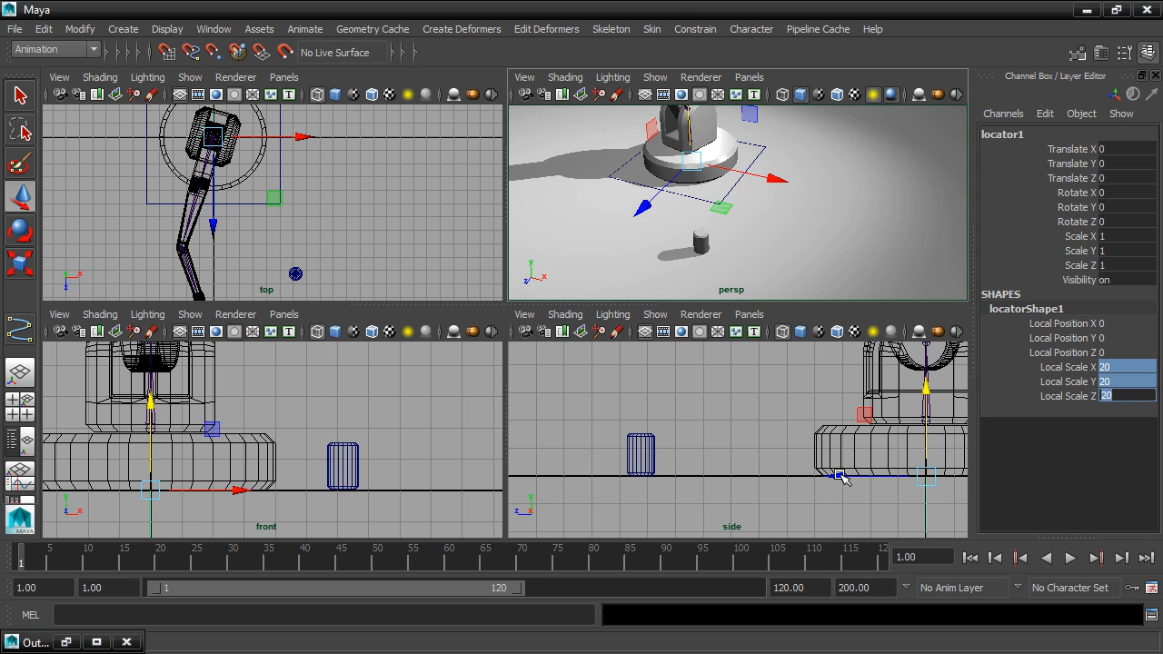
# Move the locator to the centre of the cylinder, at about X 61.7, Y 8.0, Z 102.4.
pyautogui.moveTo(836, 476); pyautogui.dragTo(554, 481)
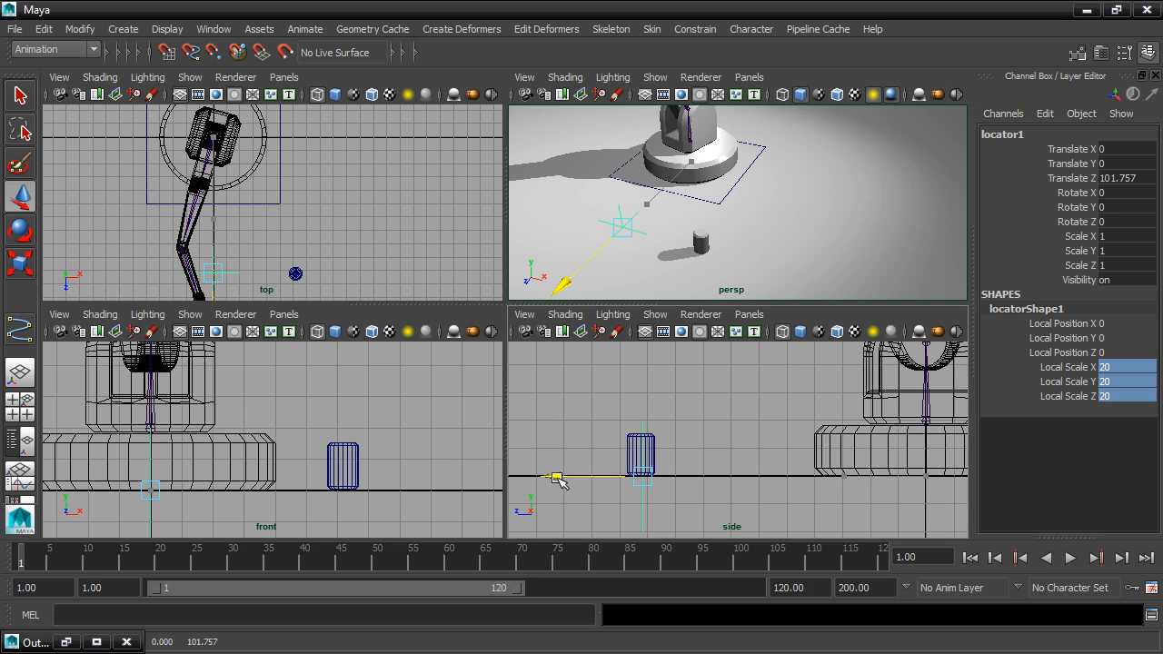
pyautogui.moveTo(216, 269); pyautogui.dragTo(299, 275)
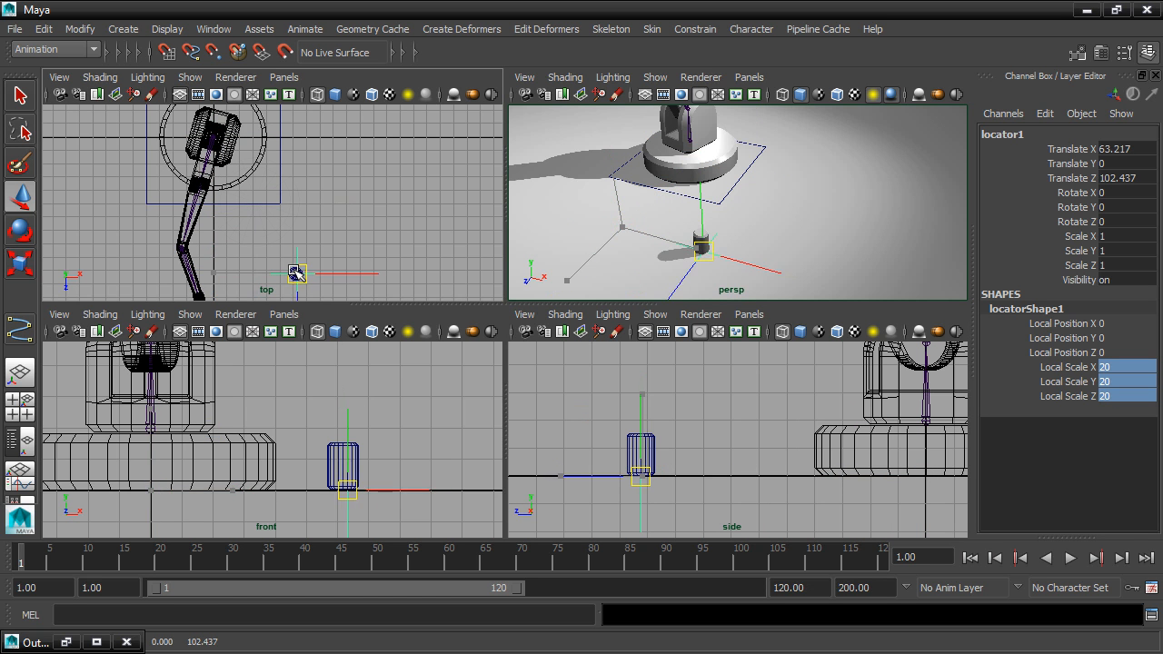
pyautogui.press('f')
pyautogui.moveTo(639, 393); pyautogui.dragTo(641, 368)
pyautogui.press('f')
pyautogui.moveTo(708, 382); pyautogui.dragTo(708, 379)
# Parent the cylinder to the locator.
pyautogui.click(741, 416)
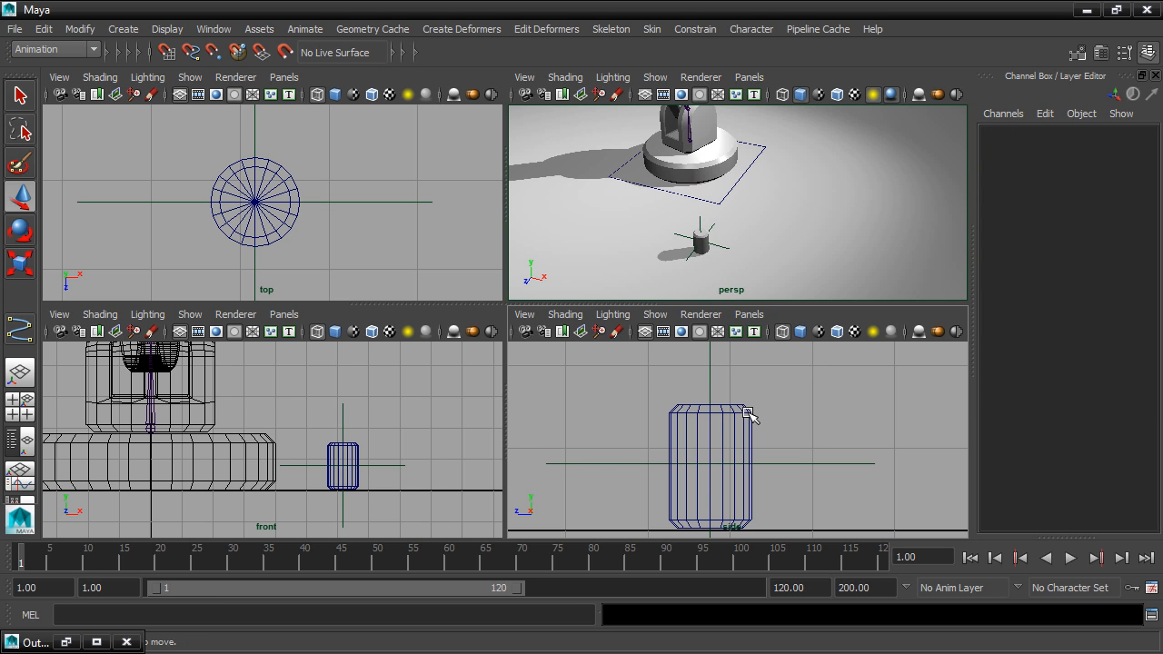
pyautogui.click(749, 415)
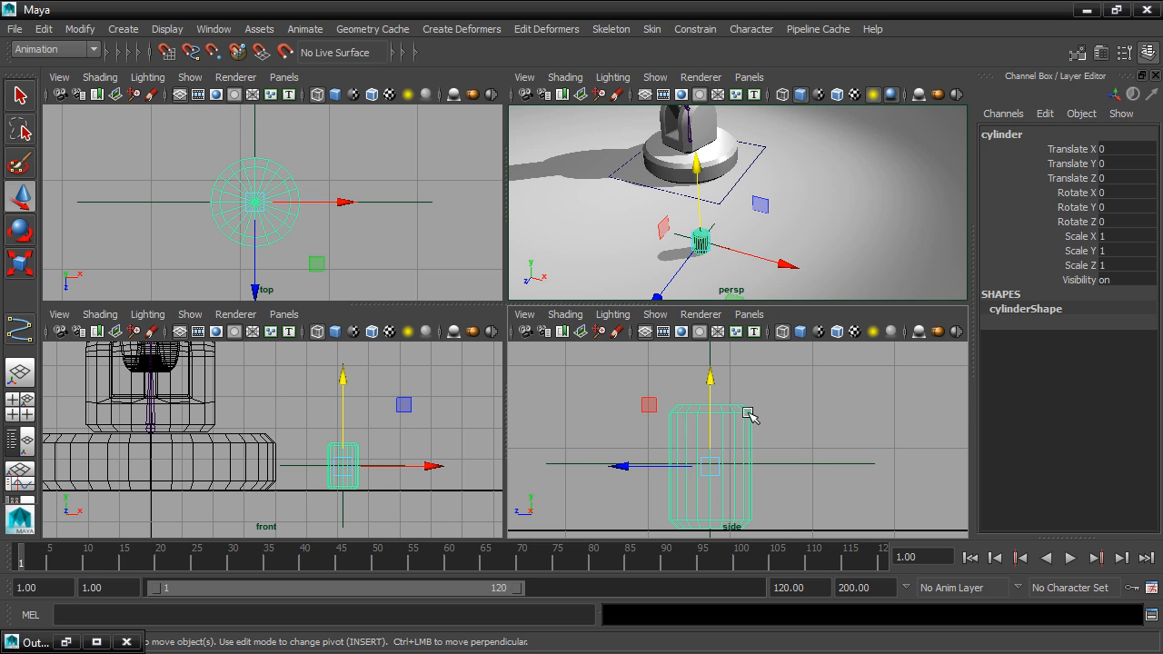
pyautogui.keyDown('shift'); pyautogui.click(798, 466); pyautogui.keyUp('shift')
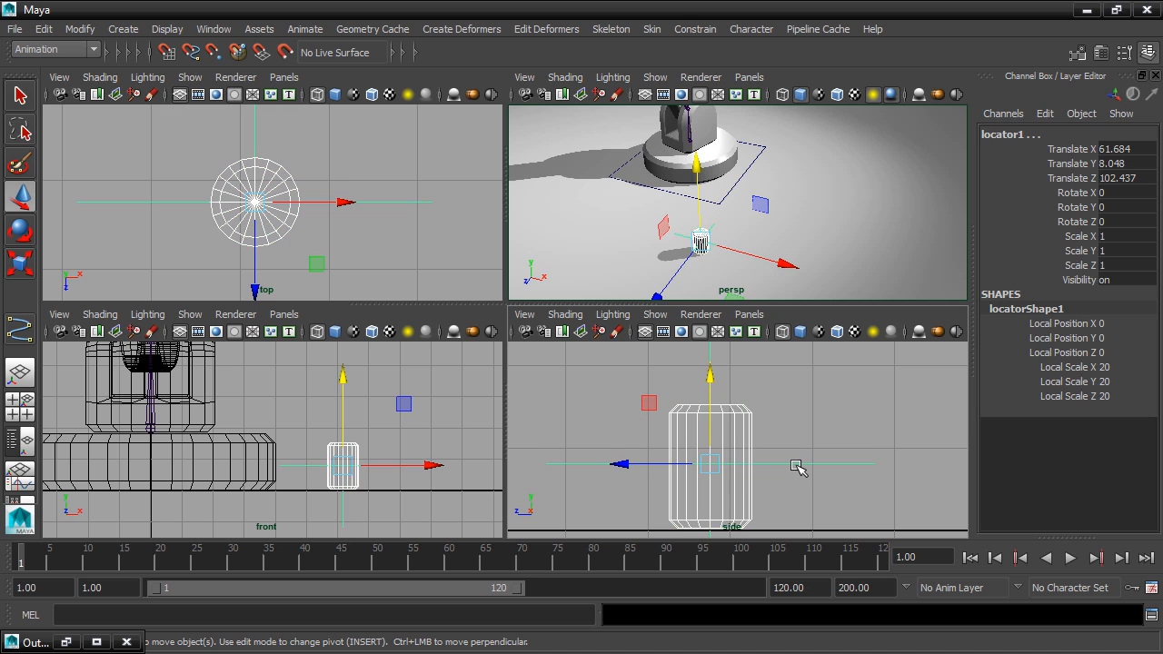
pyautogui.press('p')
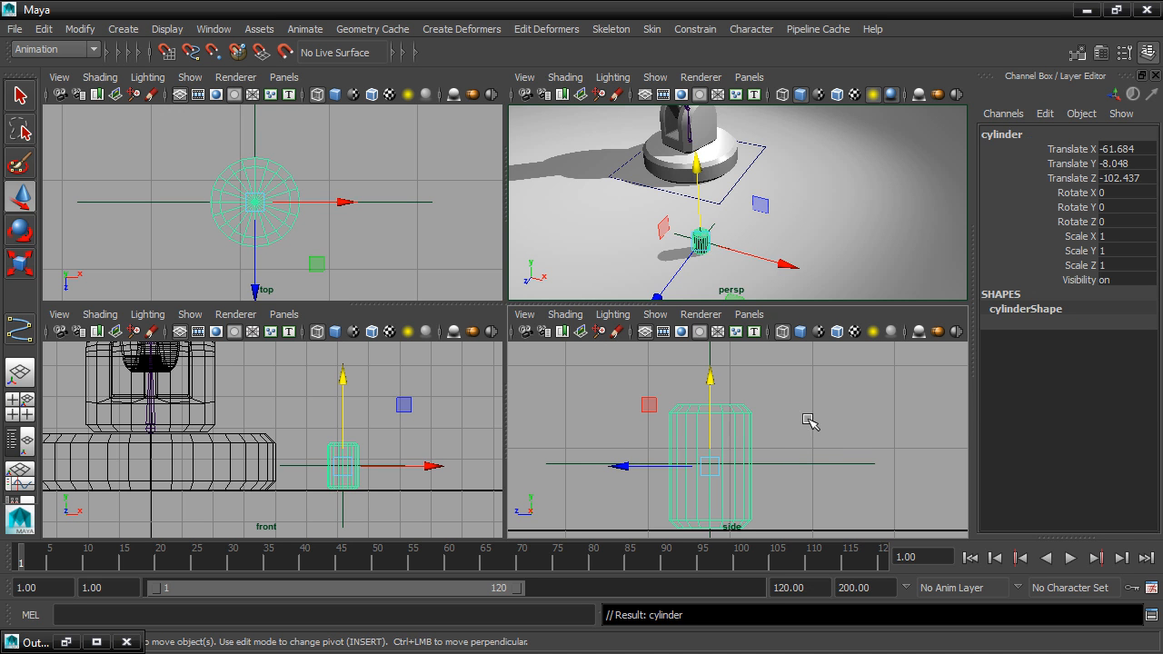
# Select the cylinder's parent locator and rename it CanLocator.
pyautogui.click(820, 467)
pyautogui.click(823, 466)
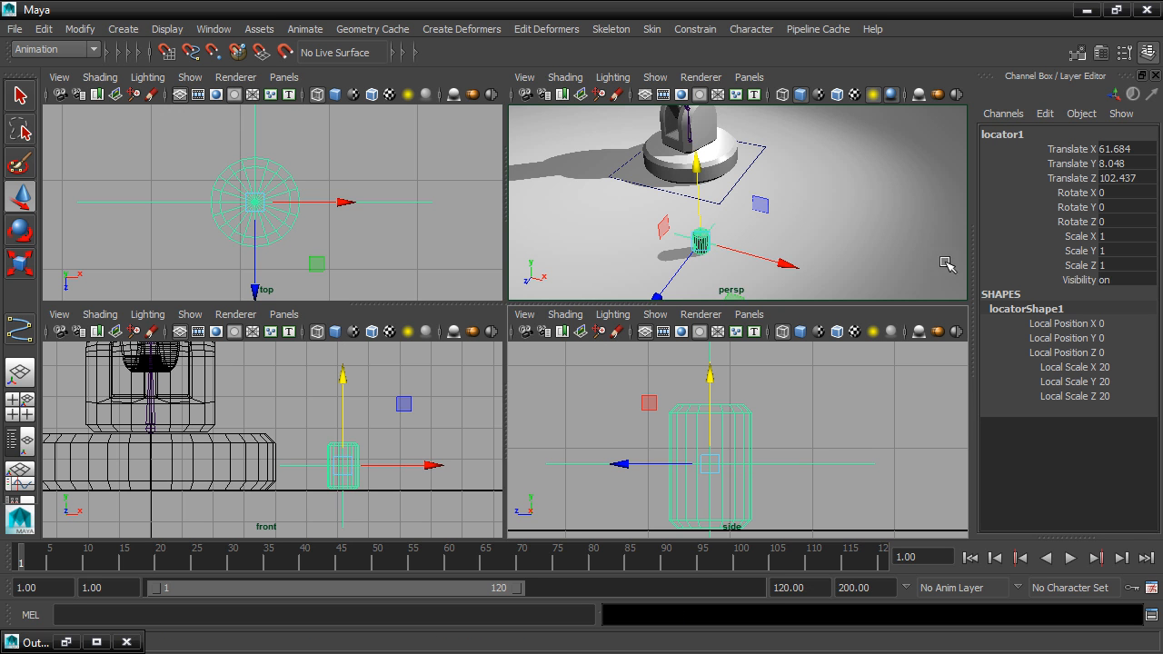
pyautogui.click(1023, 133)
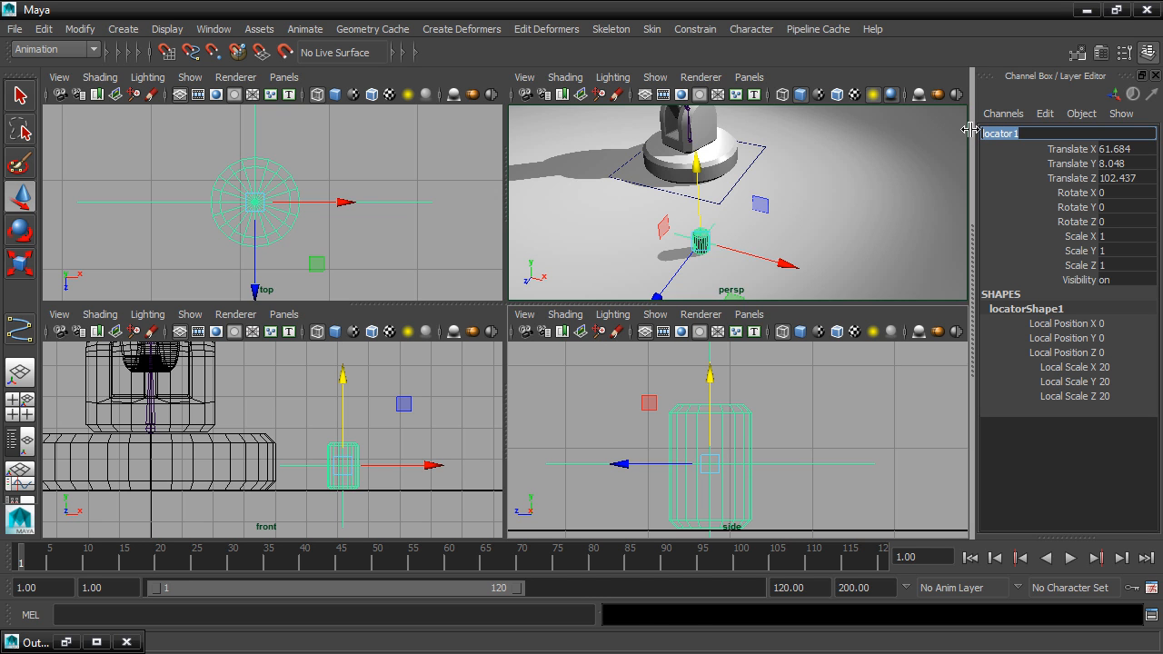
pyautogui.write('CanLocator')
pyautogui.press('Return')
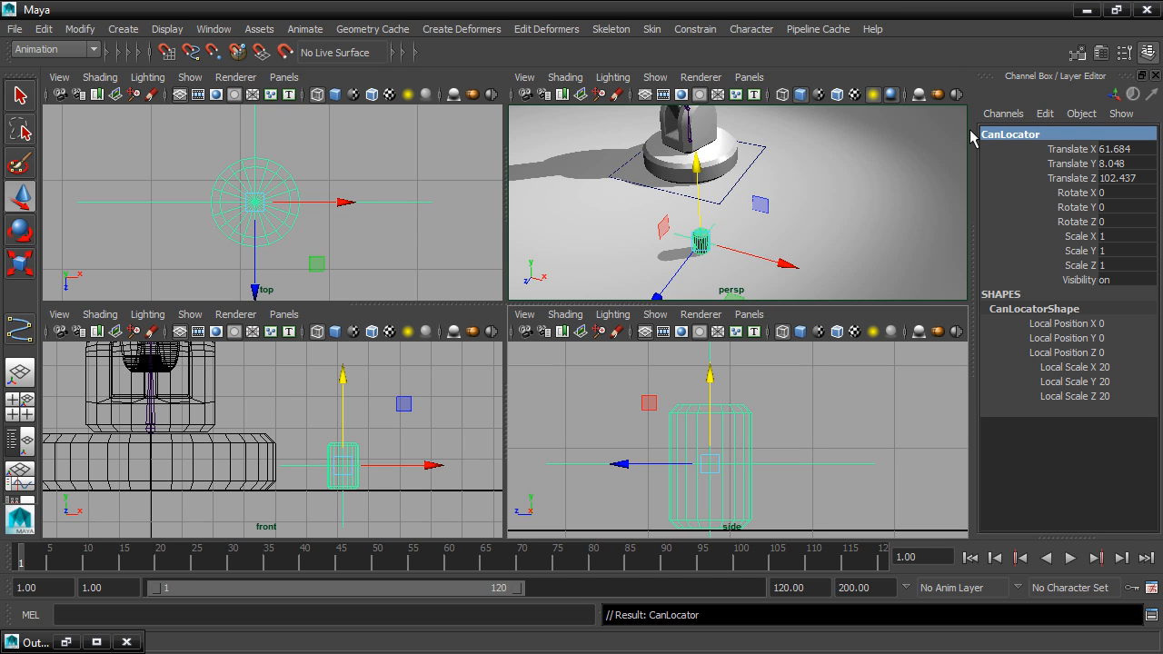